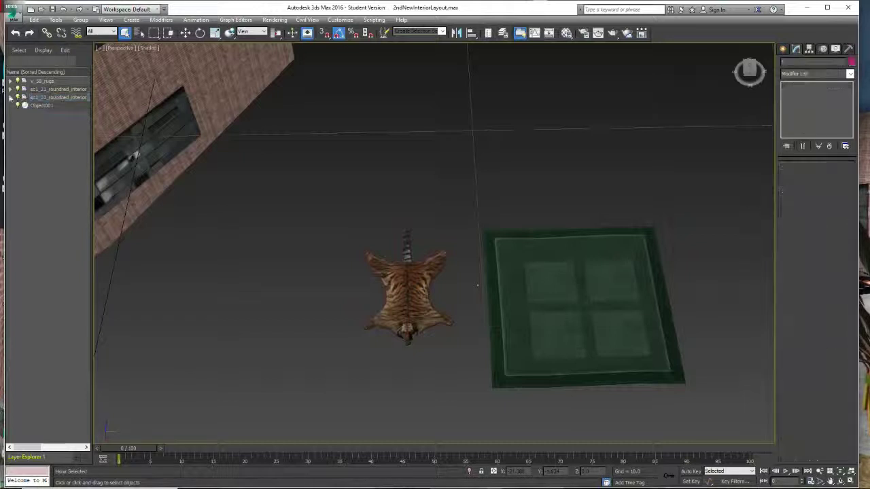
Hide the collision mesh nested under the lower sc1_21_roundred_interior entry
{"action": "left_click", "coordinate": [43, 108]}
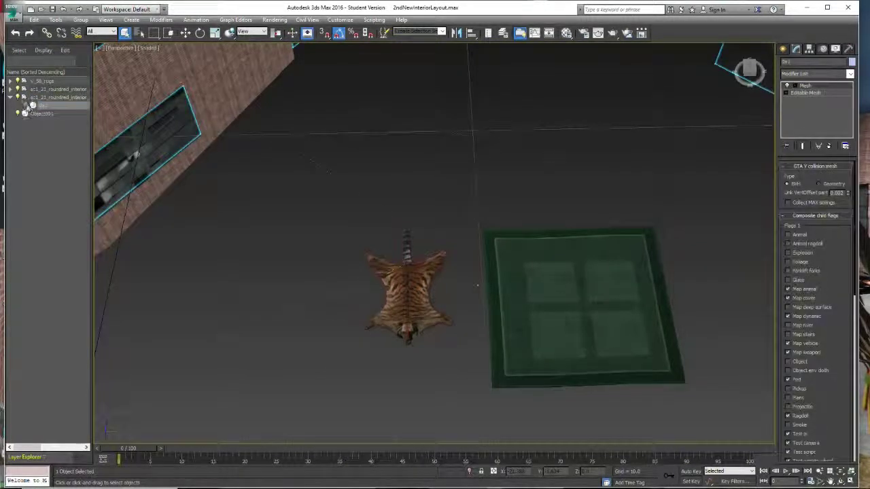
{"action": "left_click", "coordinate": [25, 105]}
{"action": "left_click", "coordinate": [10, 89]}
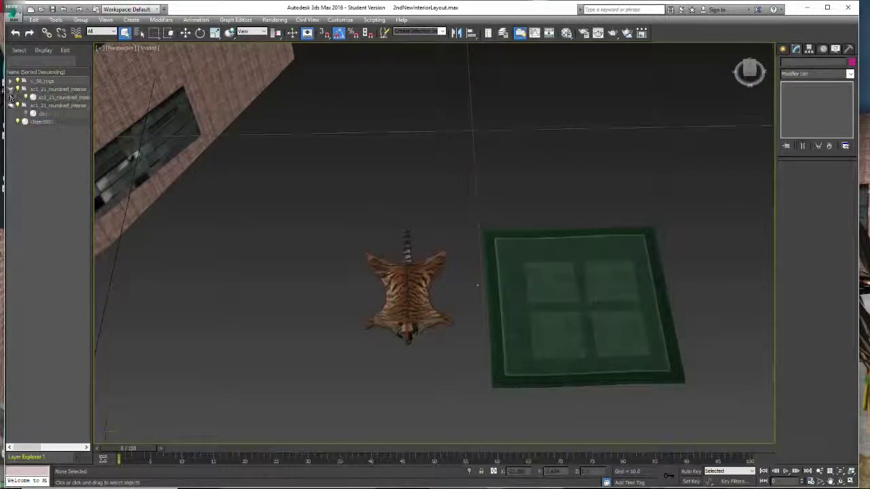
{"action": "left_click", "coordinate": [10, 106]}
Unhide all polygons of the sc1_21_roundred_interior mesh to bring back the room's floor
{"action": "left_click", "coordinate": [53, 105]}
{"action": "left_click", "coordinate": [54, 100], "text": "ctrl"}
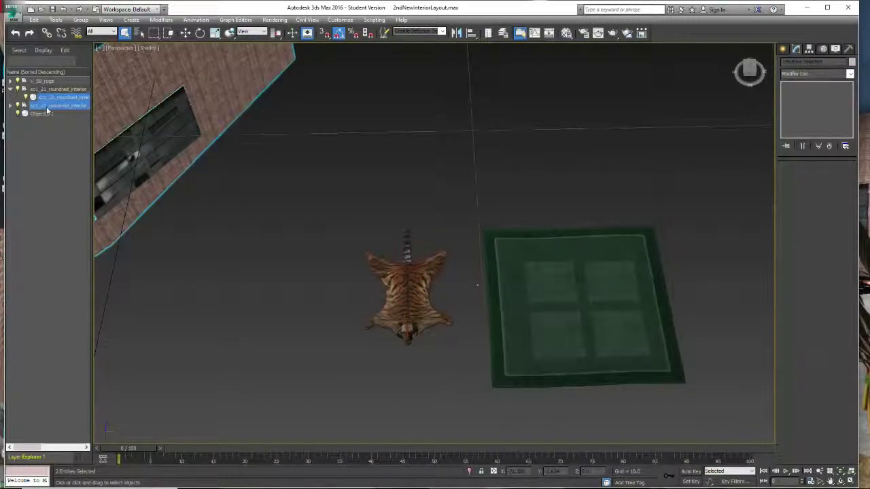
{"action": "left_click", "coordinate": [58, 98]}
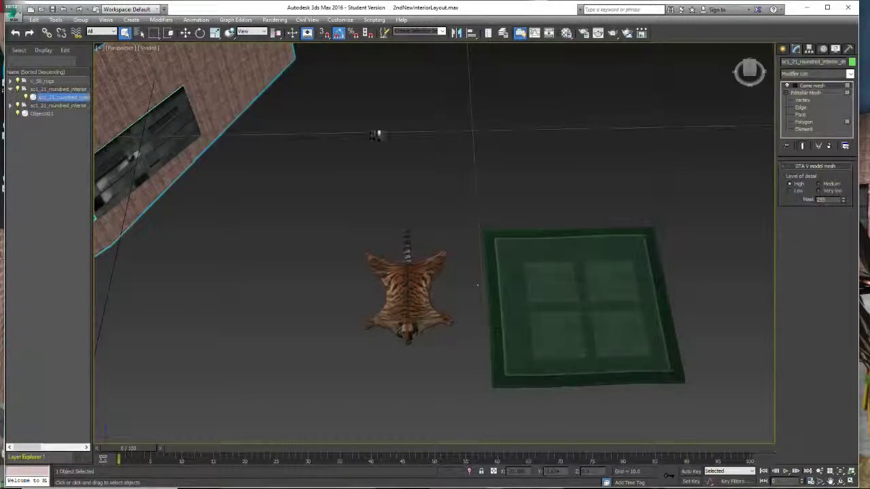
{"action": "left_click", "coordinate": [804, 122]}
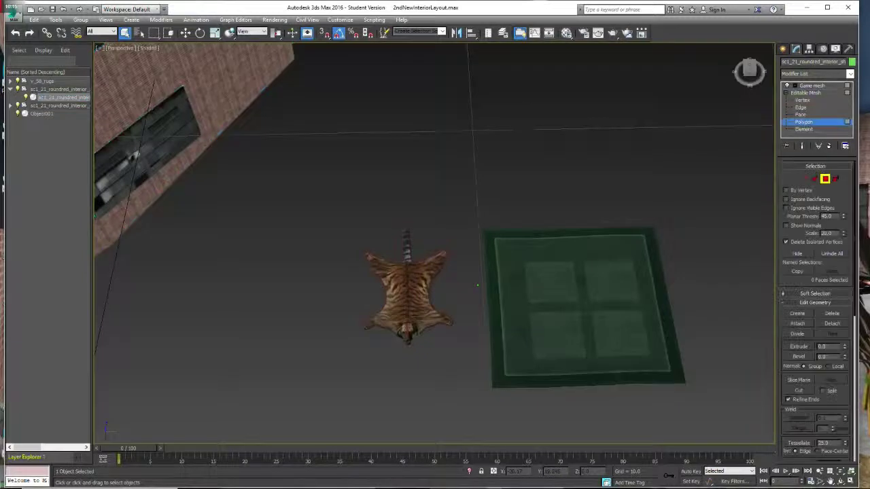
{"action": "left_click", "coordinate": [830, 256]}
Delete Object001, the green square rug on the floor
{"action": "left_click_drag", "start_coordinate": [750, 72], "coordinate": [736, 74]}
{"action": "left_click", "coordinate": [820, 472]}
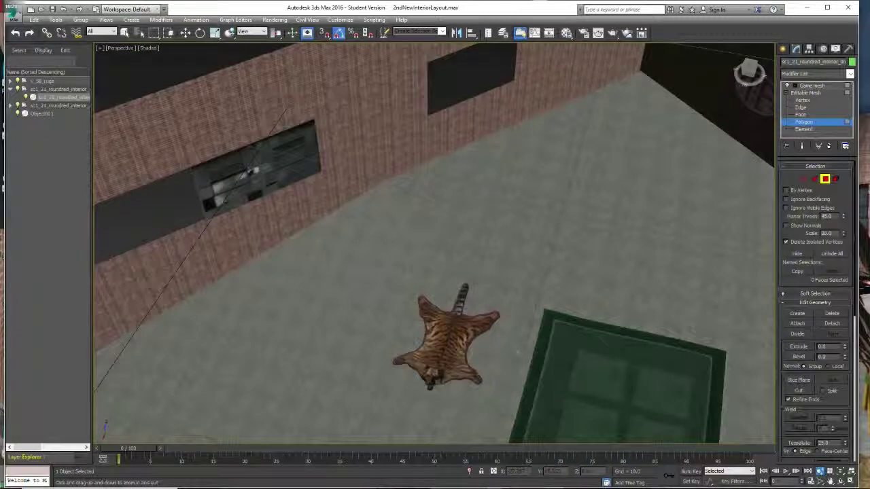
{"action": "left_click_drag", "start_coordinate": [490, 222], "coordinate": [491, 306]}
{"action": "left_click_drag", "start_coordinate": [680, 306], "coordinate": [679, 262]}
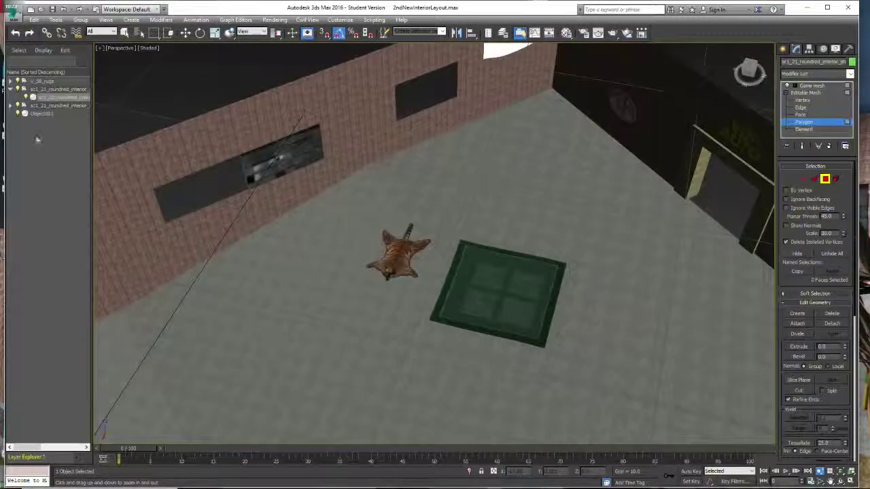
{"action": "left_click", "coordinate": [37, 115]}
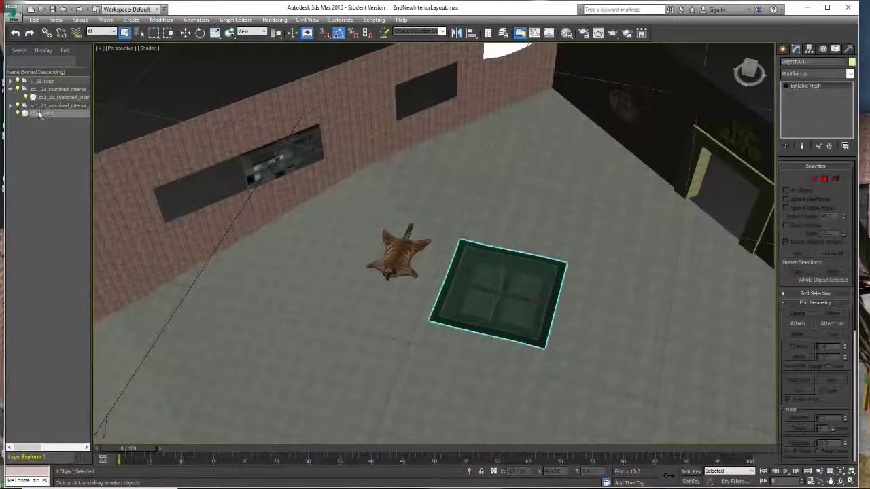
{"action": "right_click", "coordinate": [39, 115]}
{"action": "left_click", "coordinate": [126, 146]}
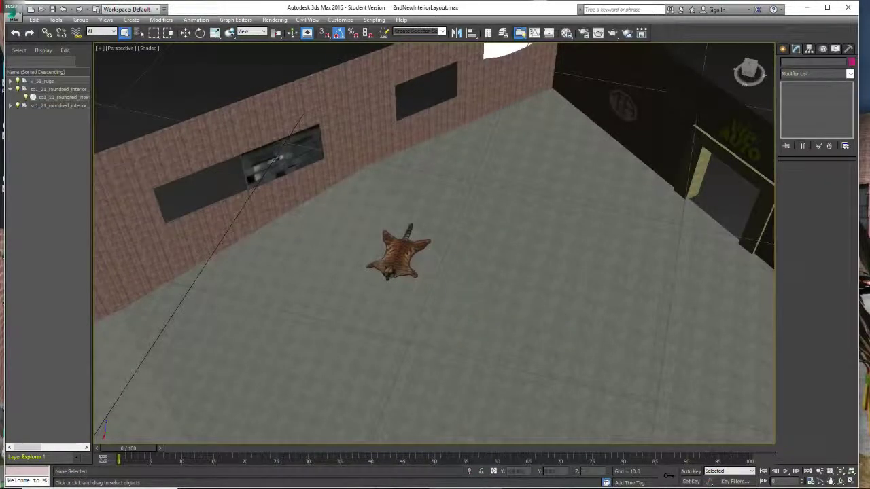
Raise the v_58_rugs helper along the Z axis to about 2.99
{"action": "left_click", "coordinate": [43, 81]}
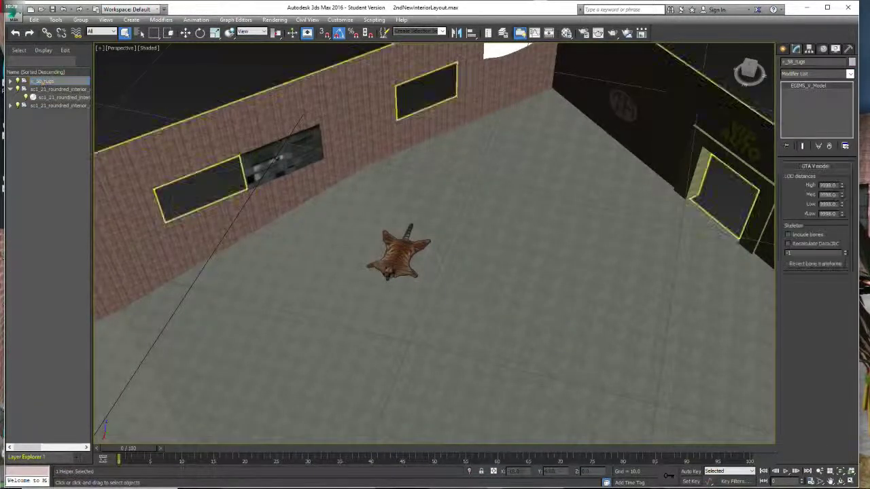
{"action": "left_click", "coordinate": [186, 33]}
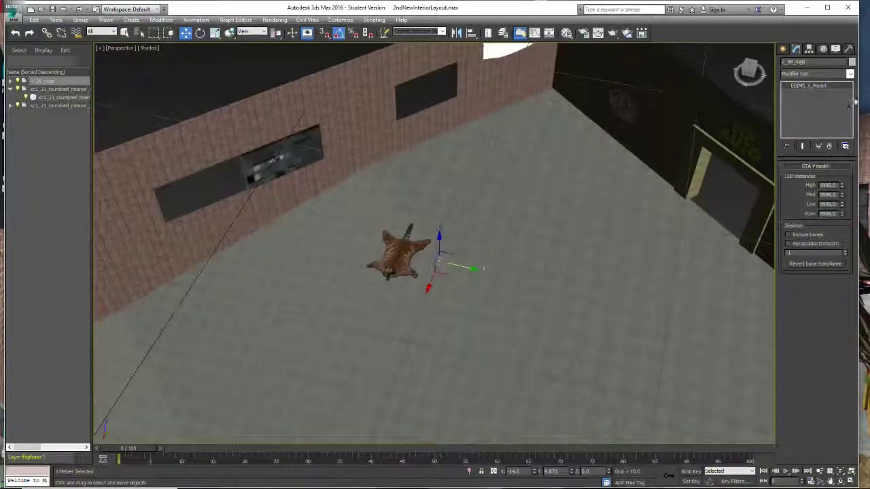
{"action": "left_click", "coordinate": [809, 49]}
{"action": "left_click", "coordinate": [825, 107]}
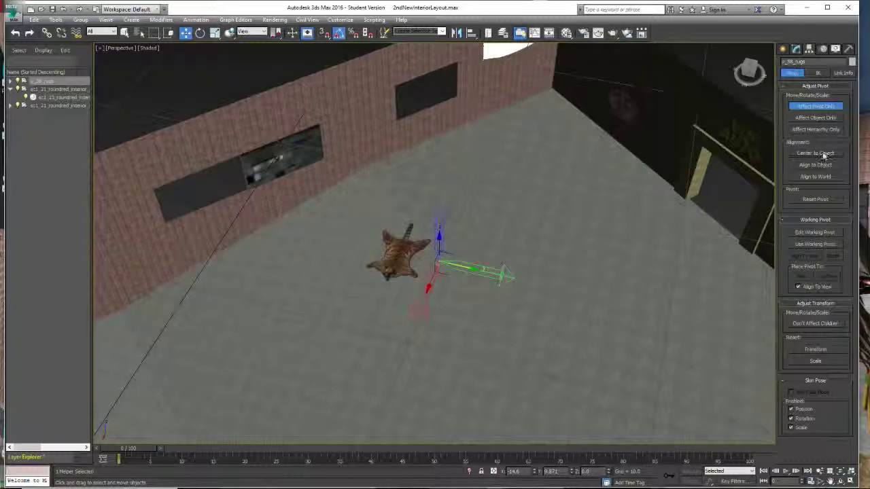
{"action": "left_click", "coordinate": [816, 107]}
{"action": "left_click", "coordinate": [796, 49]}
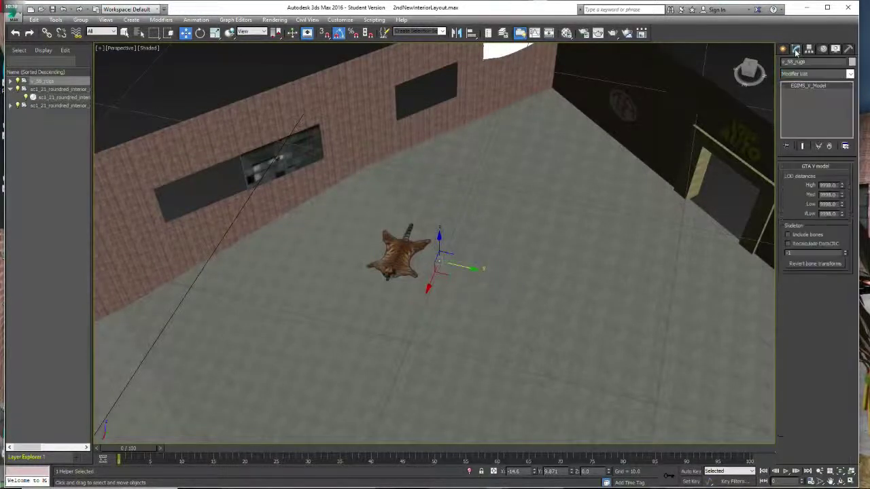
{"action": "left_click_drag", "start_coordinate": [439, 259], "coordinate": [439, 214]}
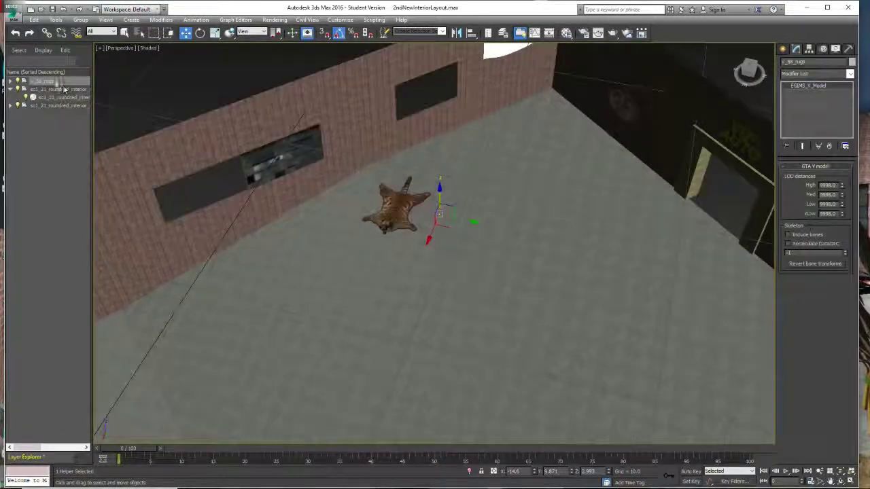
Center the pivot of v_58_rugs_high on the tiger rug, and move the rug down to floor level at about X -18.2, Z -0.1
{"action": "left_click", "coordinate": [10, 81]}
{"action": "left_click", "coordinate": [51, 89]}
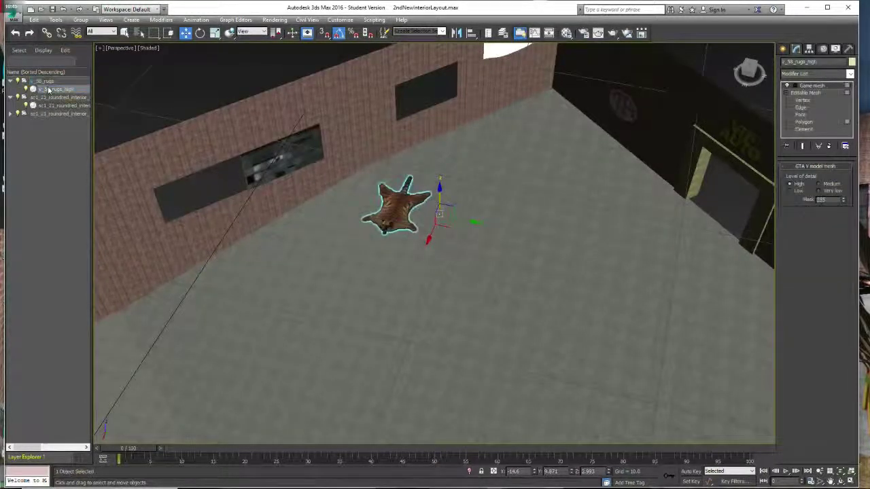
{"action": "left_click", "coordinate": [809, 123]}
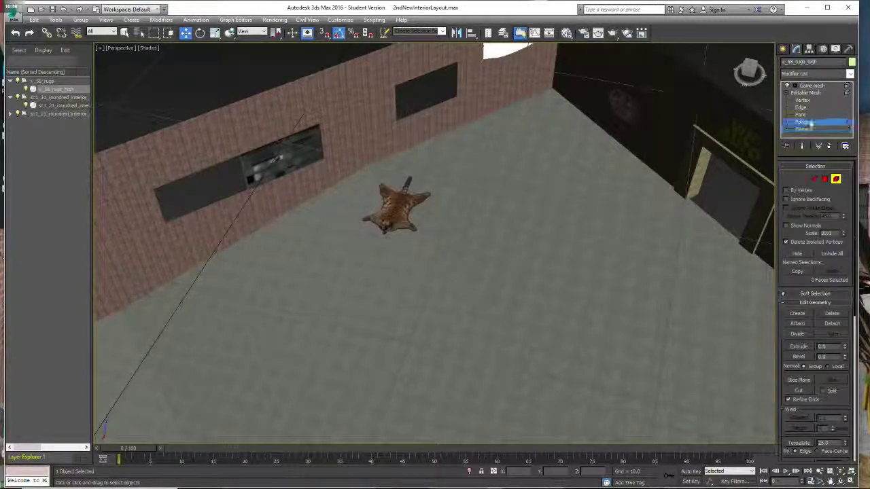
{"action": "left_click", "coordinate": [809, 49]}
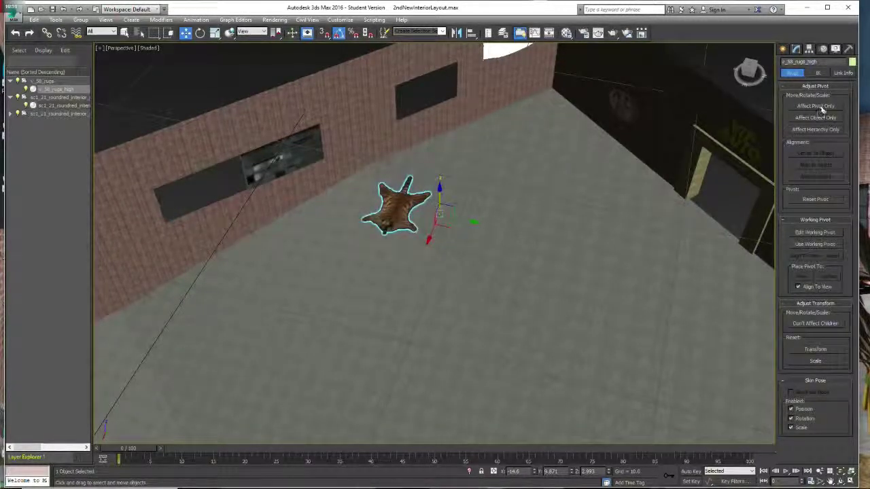
{"action": "left_click", "coordinate": [819, 107]}
{"action": "left_click", "coordinate": [826, 155]}
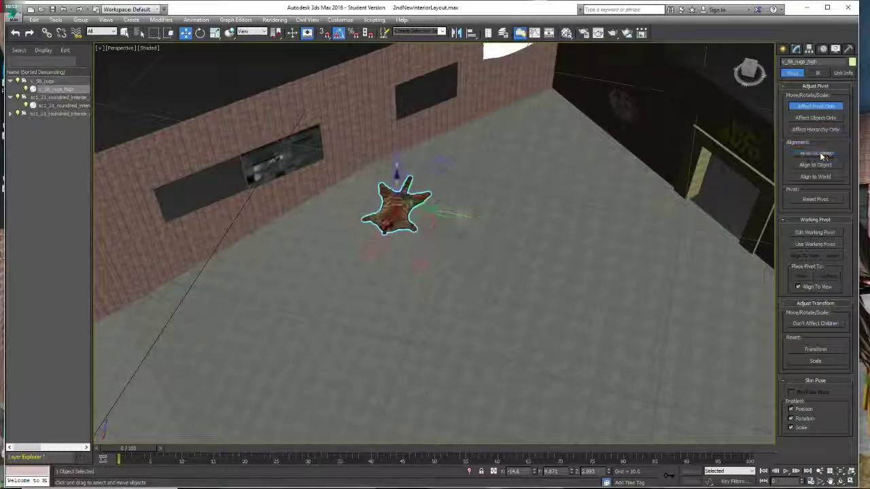
{"action": "left_click", "coordinate": [793, 52]}
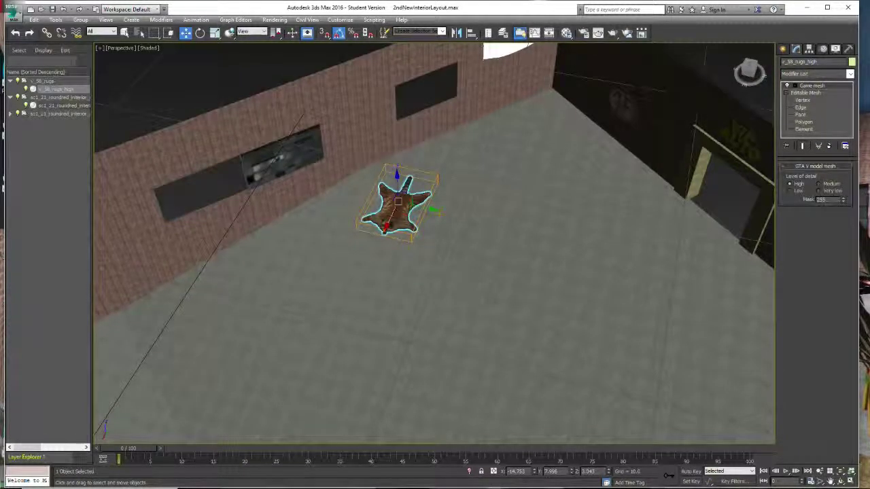
{"action": "left_click_drag", "start_coordinate": [392, 216], "coordinate": [424, 247]}
{"action": "middle_click_drag", "start_coordinate": [435, 266], "coordinate": [433, 243], "text": "alt"}
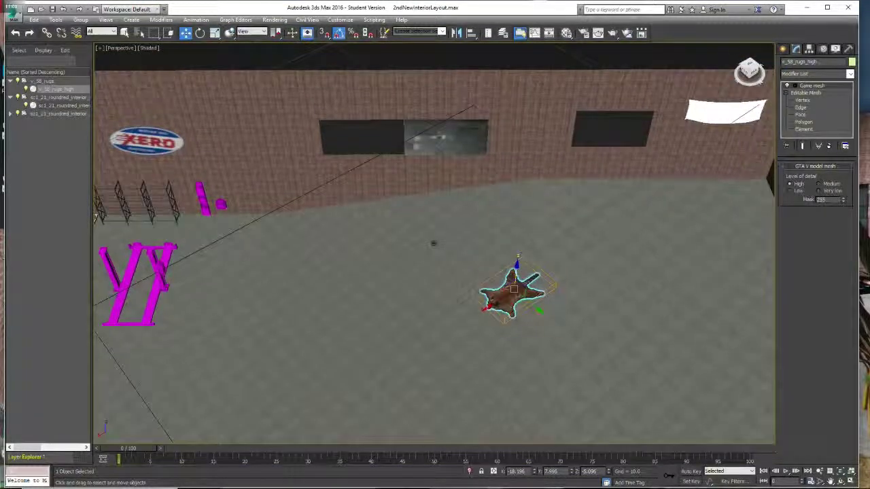
Rotate the tiger rug 45 degrees about Z and move it toward the brick wall to about X -25.8
{"action": "left_click", "coordinate": [831, 481]}
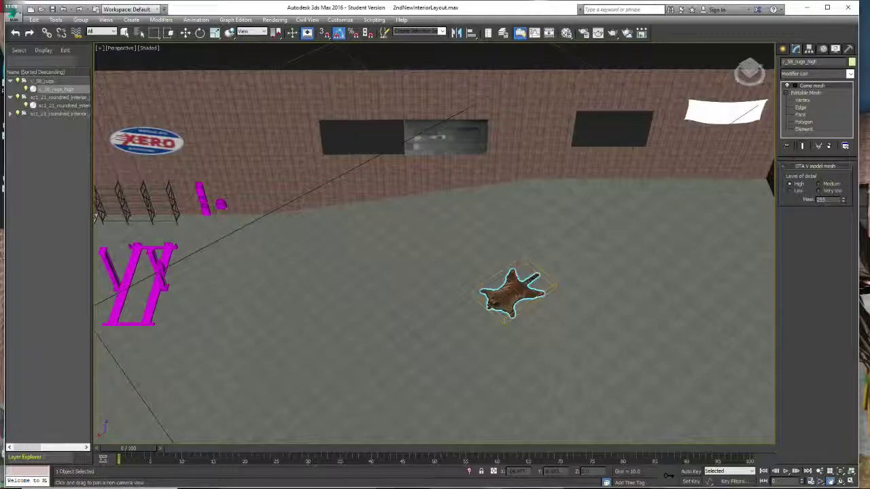
{"action": "left_click_drag", "start_coordinate": [513, 292], "coordinate": [371, 266]}
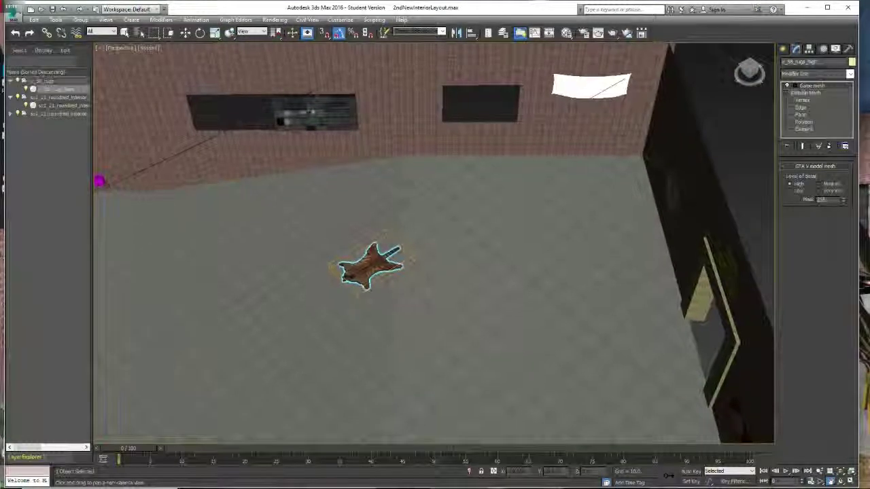
{"action": "left_click_drag", "start_coordinate": [750, 70], "coordinate": [586, 60]}
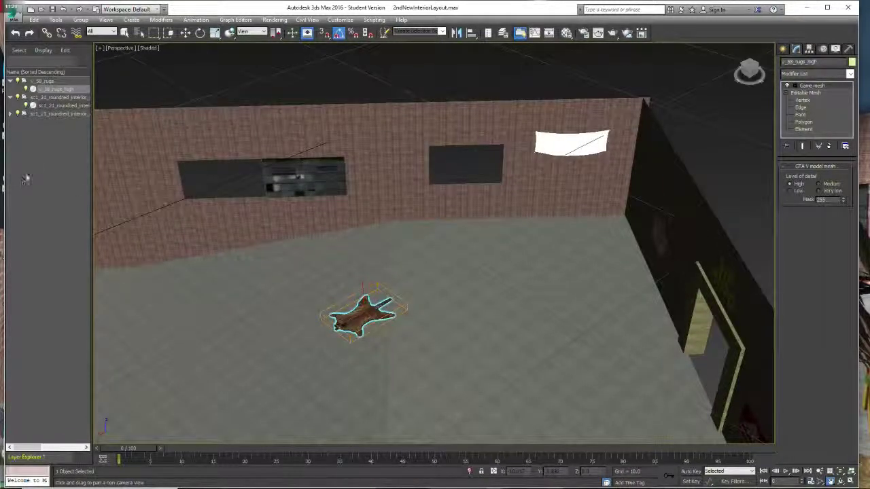
{"action": "left_click", "coordinate": [200, 33]}
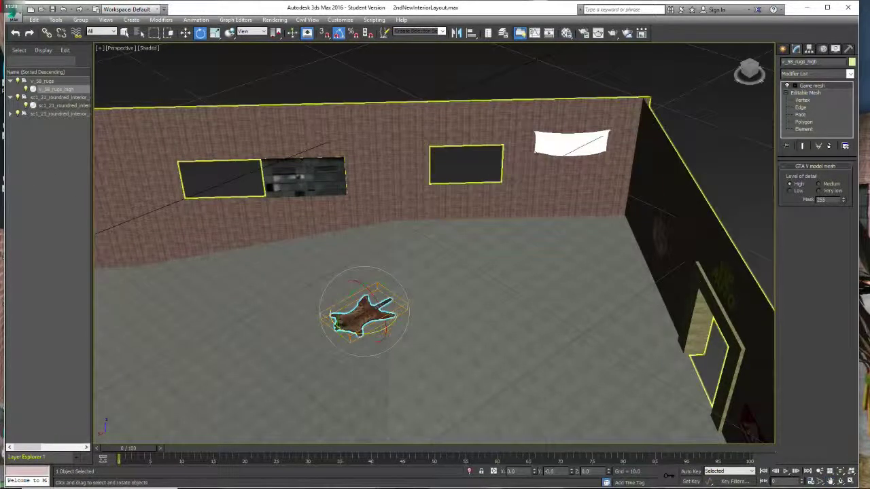
{"action": "left_click_drag", "start_coordinate": [364, 333], "coordinate": [503, 257]}
{"action": "left_click", "coordinate": [185, 33]}
{"action": "left_click_drag", "start_coordinate": [750, 66], "coordinate": [747, 72]}
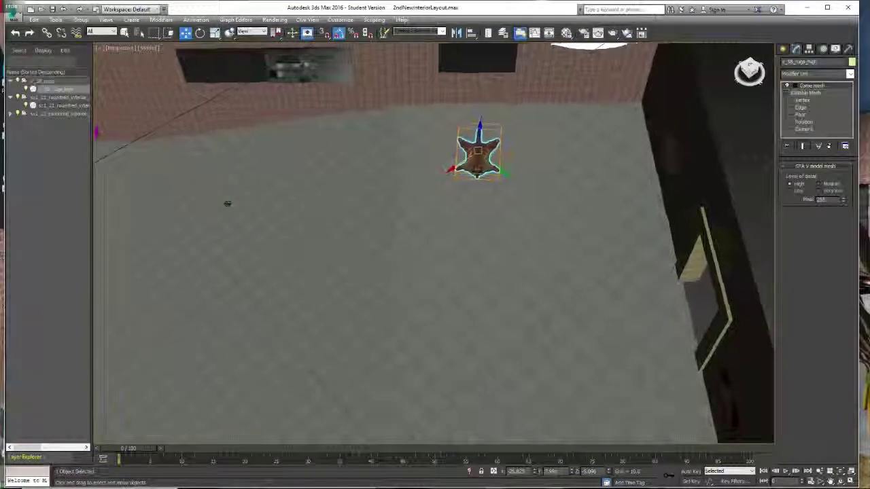
Rotate the tiger rug a further 5 degrees about Z to straighten it against the brick wall
{"action": "left_click", "coordinate": [819, 471]}
{"action": "left_click_drag", "start_coordinate": [229, 331], "coordinate": [229, 384]}
{"action": "left_click_drag", "start_coordinate": [373, 140], "coordinate": [373, 47]}
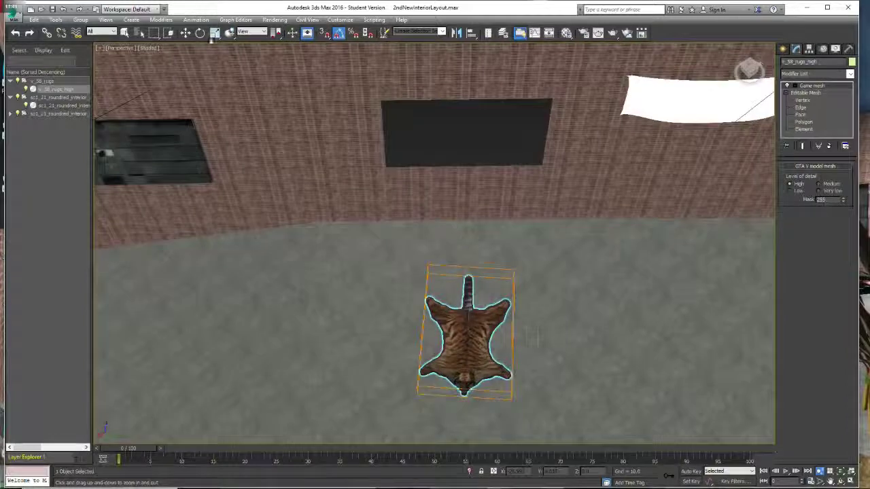
{"action": "left_click", "coordinate": [200, 33]}
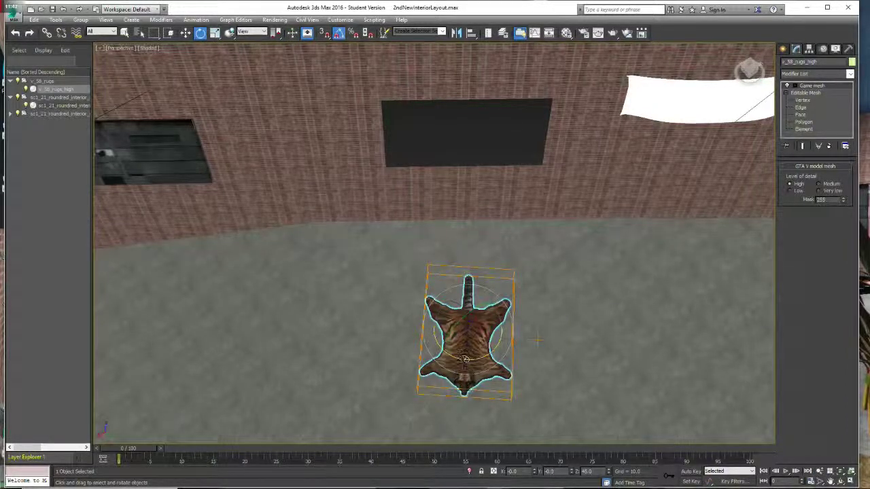
{"action": "left_click_drag", "start_coordinate": [537, 340], "coordinate": [537, 333]}
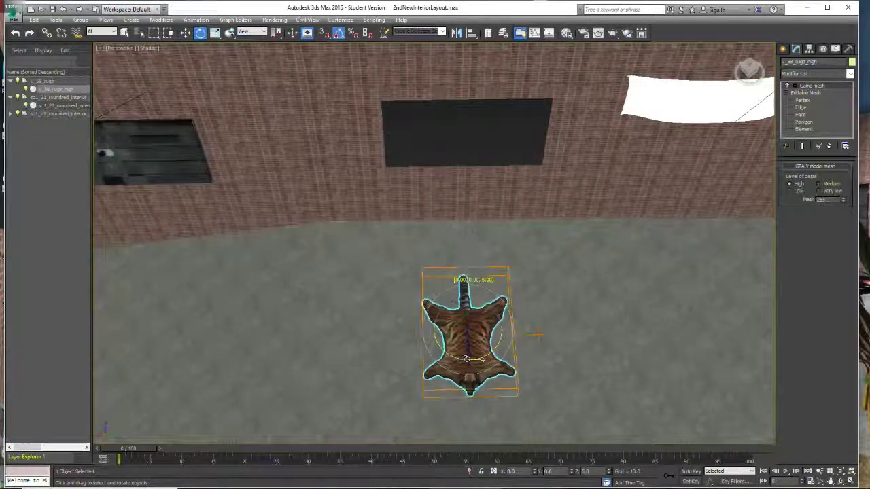
Shift the tiger rug across the floor to about X -25.4, Y 7.4, in front of the middle window opening
{"action": "key", "text": "w"}
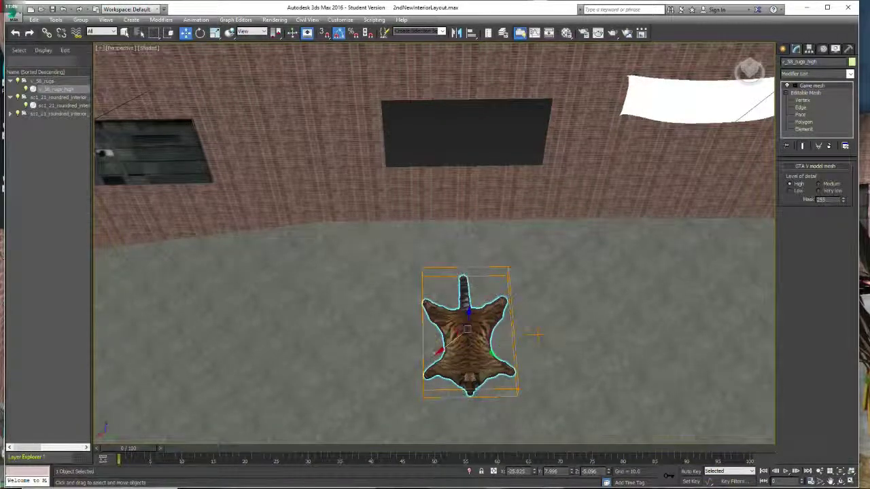
{"action": "left_click_drag", "start_coordinate": [537, 333], "coordinate": [544, 315]}
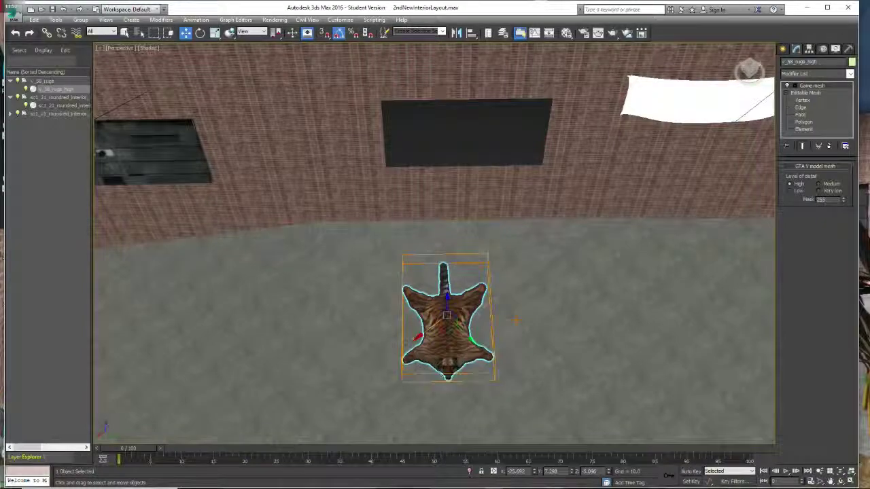
{"action": "left_click_drag", "start_coordinate": [462, 329], "coordinate": [490, 357]}
{"action": "left_click_drag", "start_coordinate": [551, 350], "coordinate": [539, 354]}
{"action": "middle_click_drag", "start_coordinate": [539, 353], "coordinate": [531, 324], "text": "alt"}
Examine from a low, close viewpoint how the tiger rug sits on the floor
{"action": "left_click", "coordinate": [819, 472]}
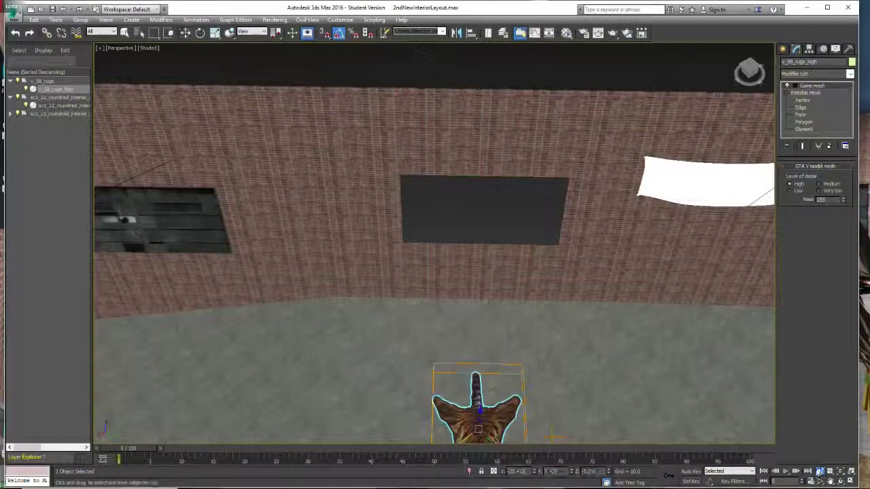
{"action": "left_click_drag", "start_coordinate": [378, 224], "coordinate": [378, 272]}
{"action": "left_click_drag", "start_coordinate": [442, 410], "coordinate": [442, 340]}
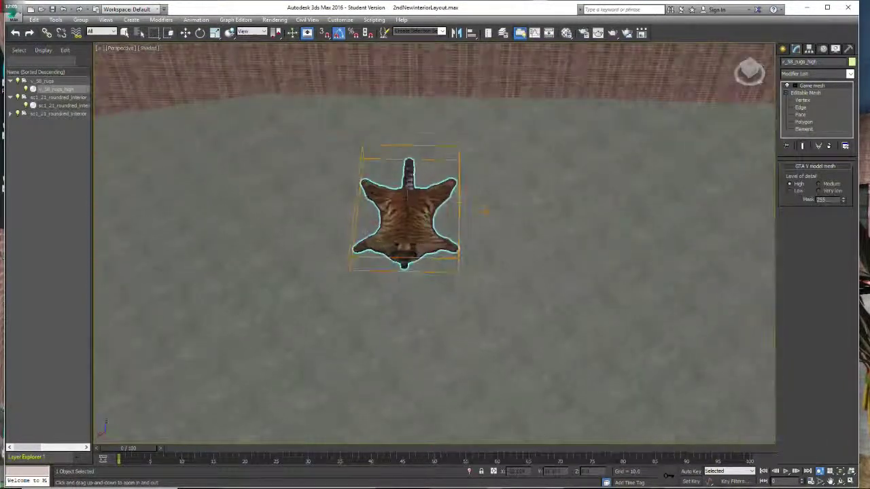
{"action": "left_click_drag", "start_coordinate": [738, 73], "coordinate": [737, 44]}
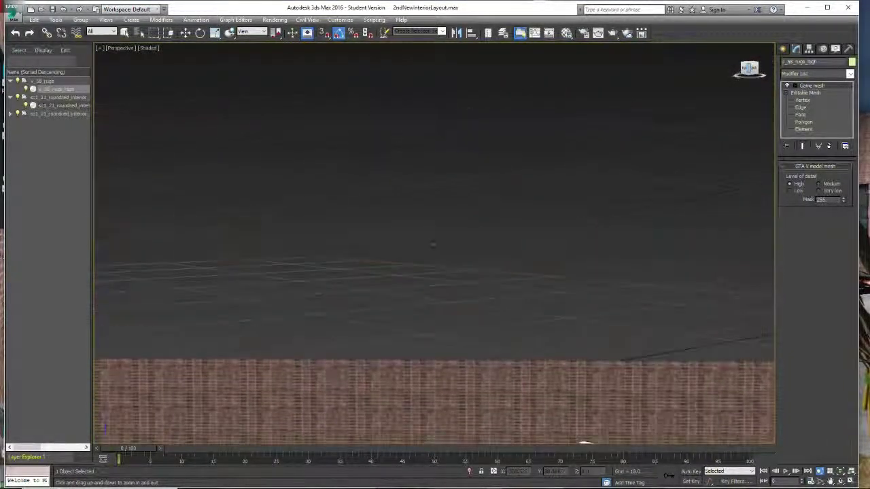
{"action": "left_click_drag", "start_coordinate": [449, 204], "coordinate": [449, 299]}
{"action": "left_click_drag", "start_coordinate": [486, 320], "coordinate": [486, 163]}
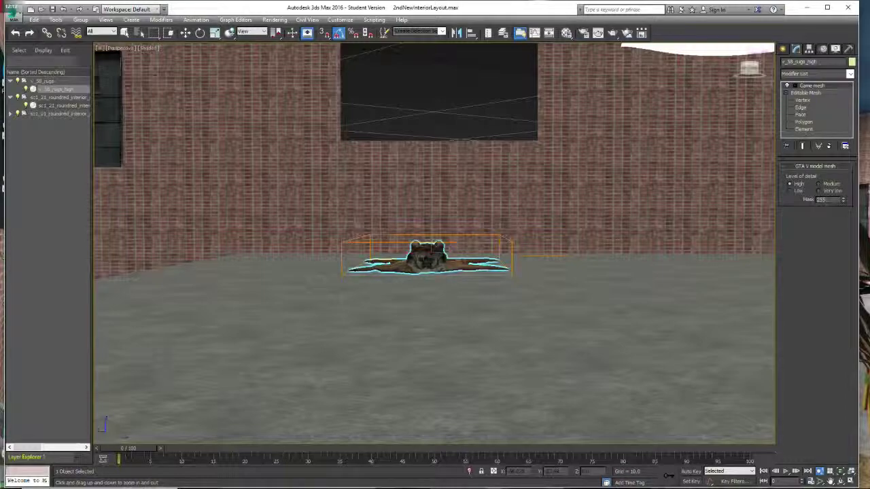
{"action": "middle_click_drag", "start_coordinate": [435, 204], "coordinate": [406, 316], "text": "alt"}
{"action": "scroll", "coordinate": [435, 238], "scroll_direction": "down", "scroll_amount": 3}
{"action": "scroll", "coordinate": [435, 237], "scroll_direction": "up", "scroll_amount": 4}
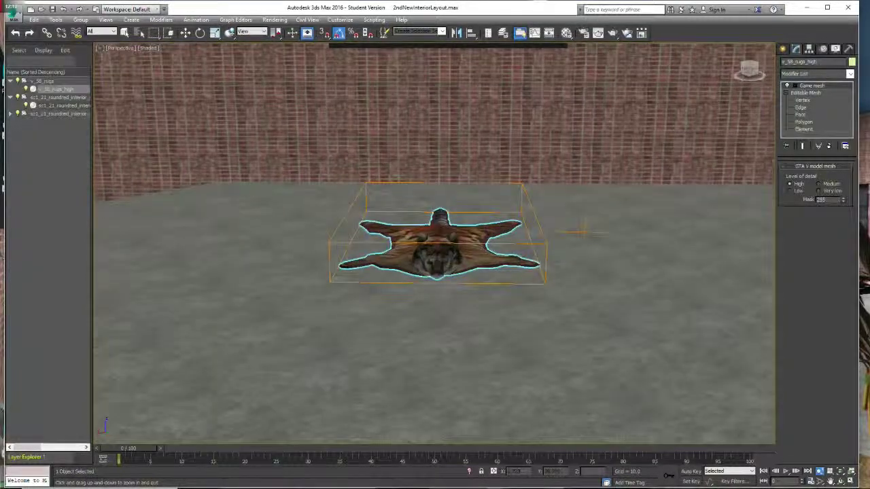
Lower the tiger rug slightly toward the floor, to about Z -5.12
{"action": "left_click", "coordinate": [186, 34]}
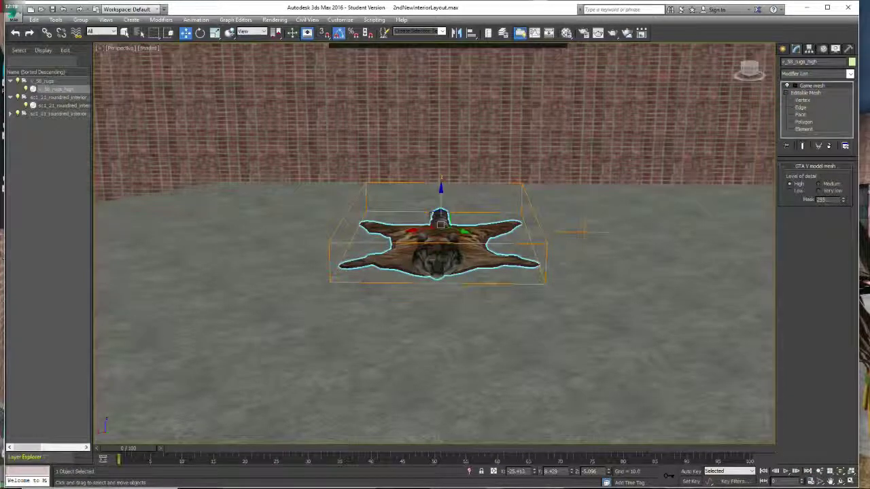
{"action": "left_click_drag", "start_coordinate": [441, 187], "coordinate": [441, 190]}
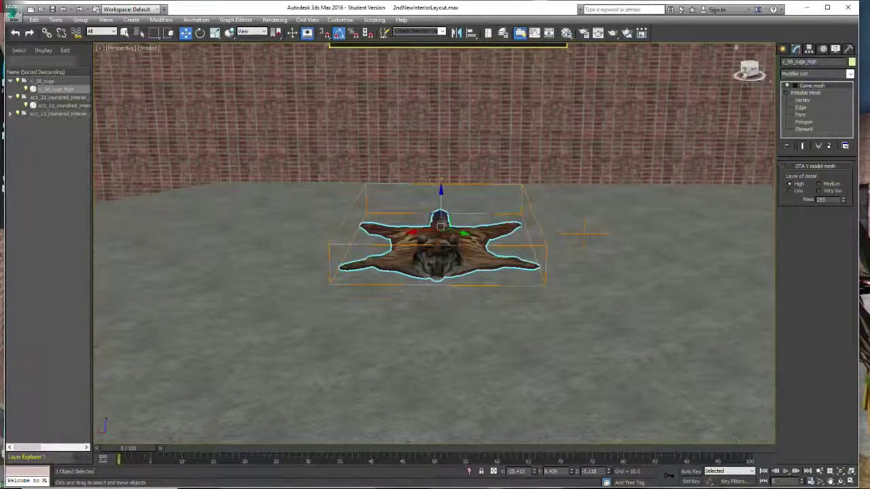
{"action": "middle_click_drag", "start_coordinate": [435, 244], "coordinate": [455, 306], "text": "alt"}
{"action": "left_click", "coordinate": [819, 471]}
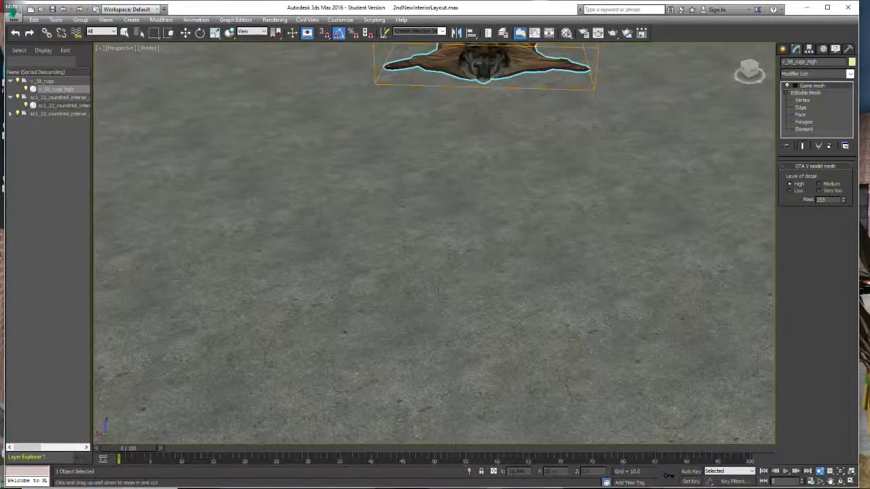
{"action": "left_click_drag", "start_coordinate": [497, 255], "coordinate": [496, 319]}
{"action": "key", "text": "shift+z"}
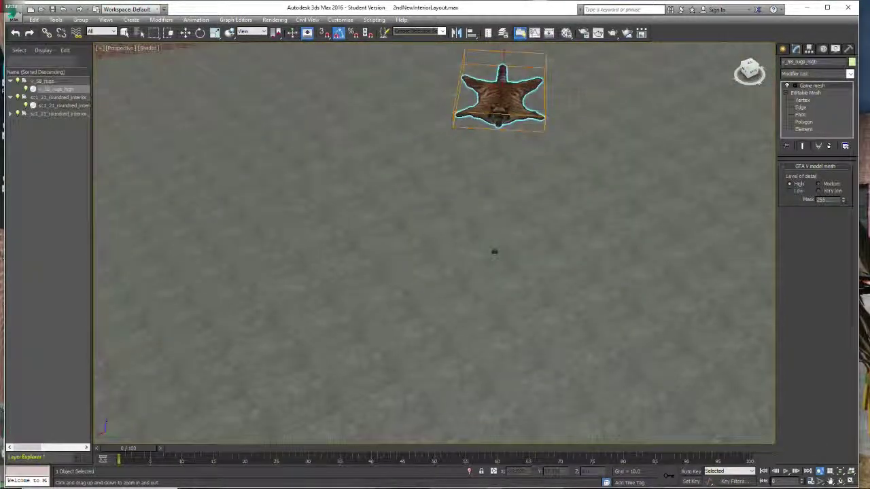
Attach the v_58_rugs_high mesh to the interior shell mesh, matching material IDs to material and condensing materials and IDs
{"action": "left_click", "coordinate": [60, 91]}
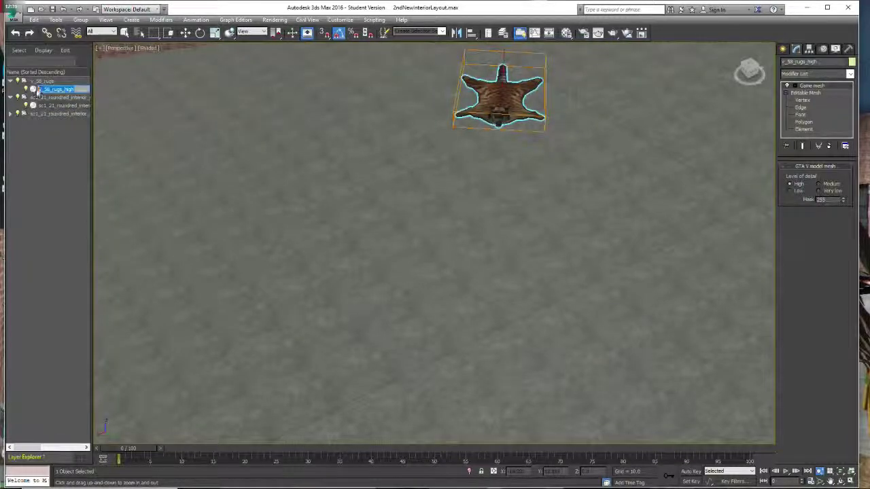
{"action": "left_click", "coordinate": [26, 87]}
{"action": "left_click", "coordinate": [25, 88]}
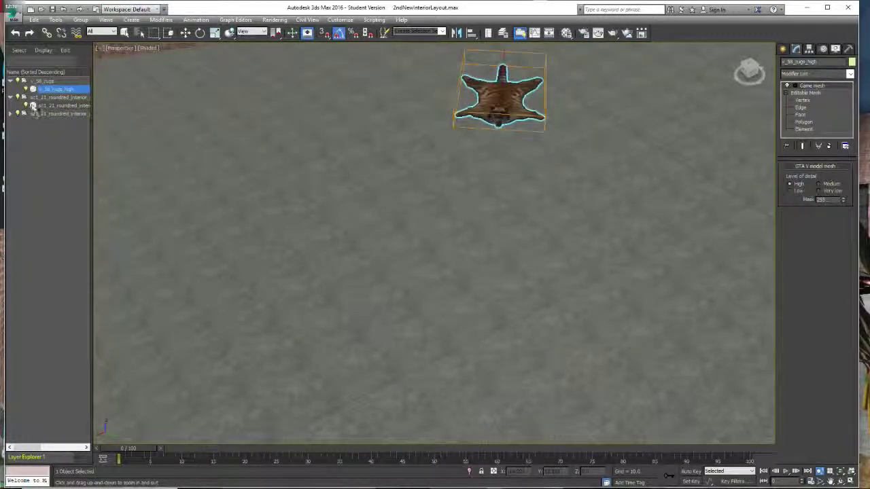
{"action": "left_click", "coordinate": [54, 106]}
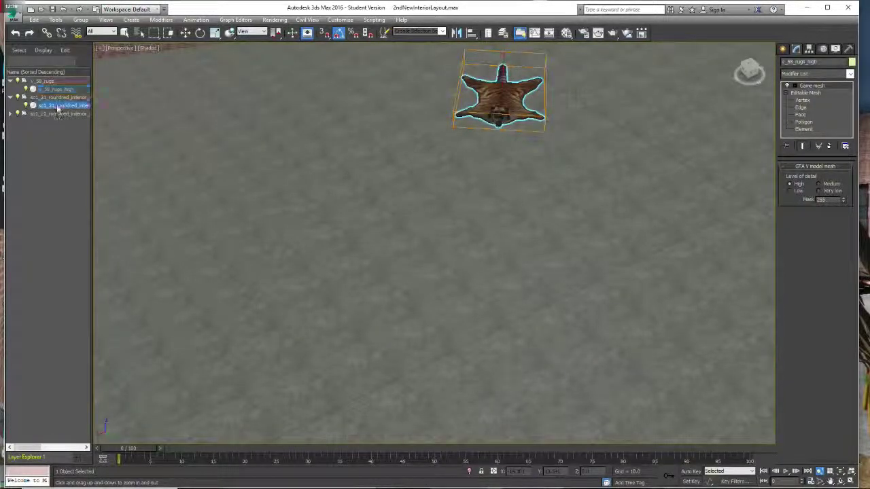
{"action": "left_click", "coordinate": [808, 123]}
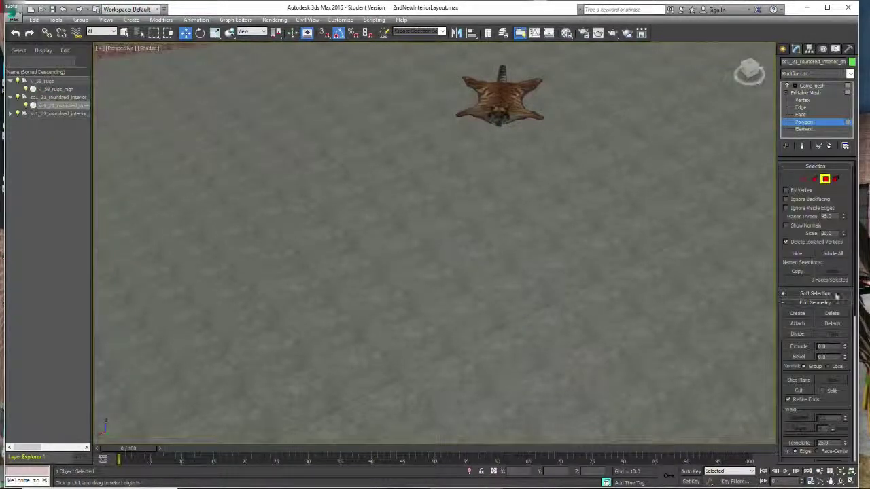
{"action": "left_click", "coordinate": [797, 324]}
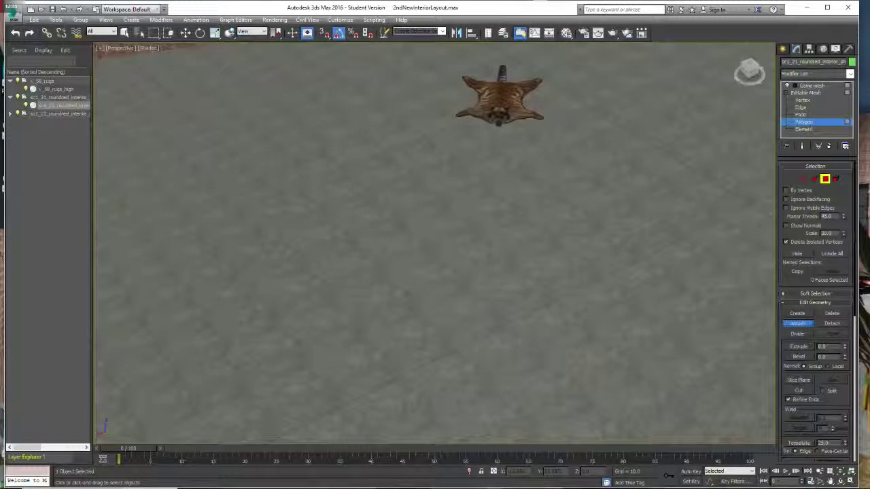
{"action": "left_click", "coordinate": [52, 91]}
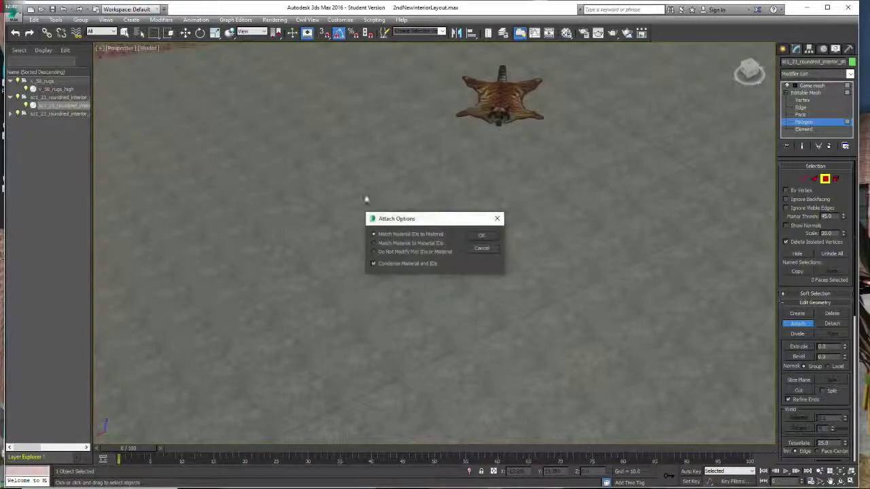
{"action": "left_click", "coordinate": [480, 236]}
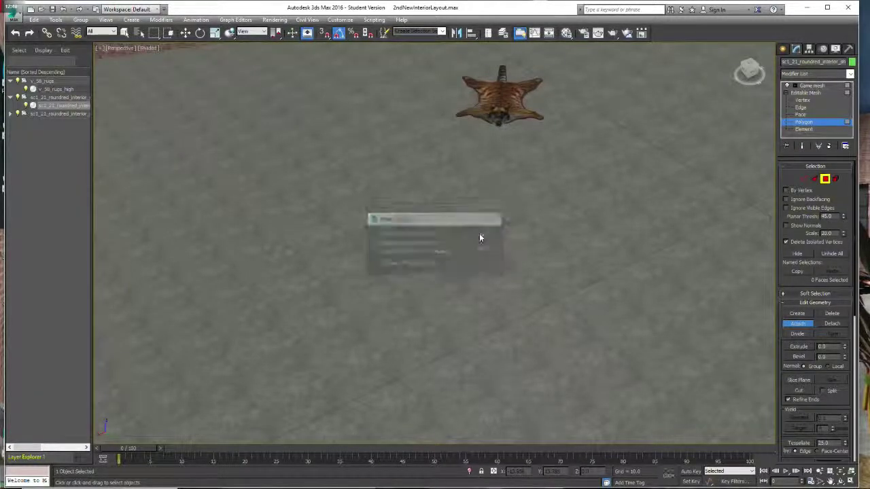
{"action": "left_click", "coordinate": [795, 326]}
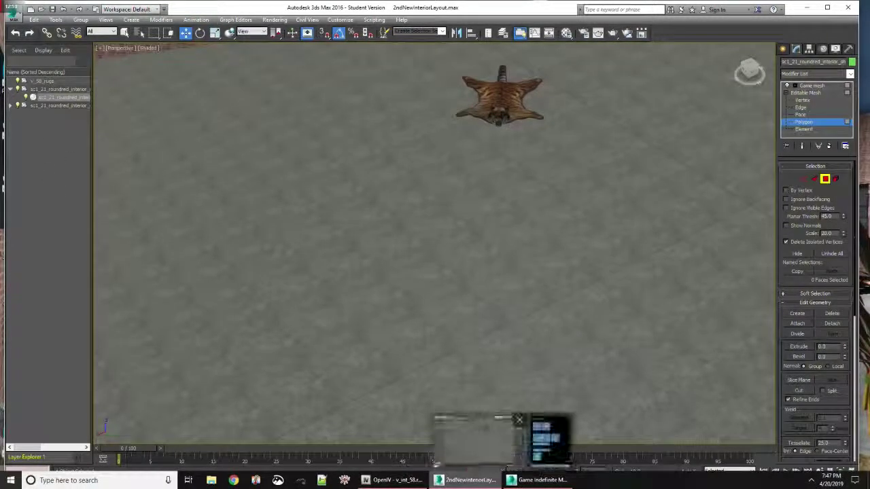
Switch to Game Indefinite Modding Suite Evo and embed the game material textures for the combined interior shell mesh
{"action": "left_click", "coordinate": [532, 481]}
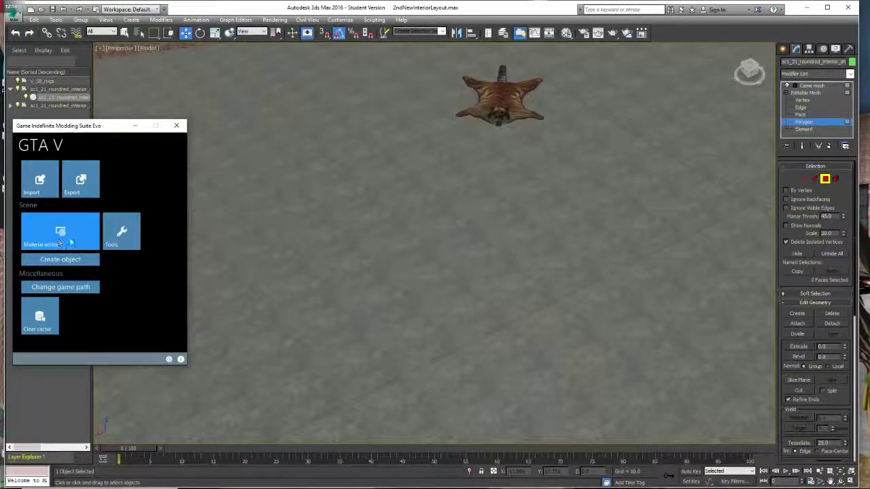
{"action": "left_click", "coordinate": [121, 231]}
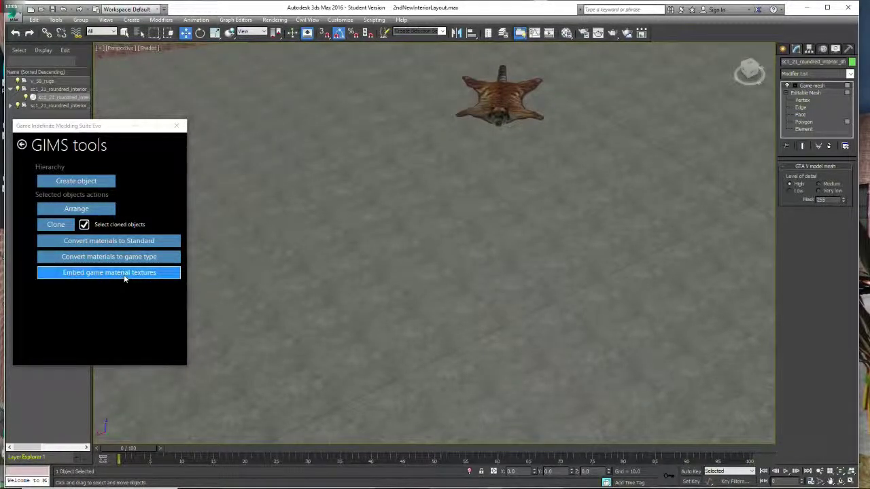
{"action": "left_click", "coordinate": [124, 275]}
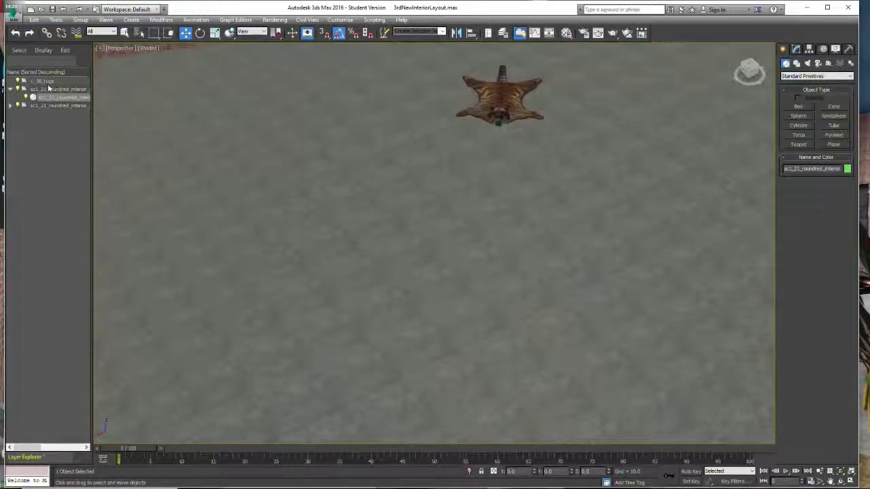
Delete the leftover v_58_rugs helper from the scene
{"action": "left_click", "coordinate": [44, 81]}
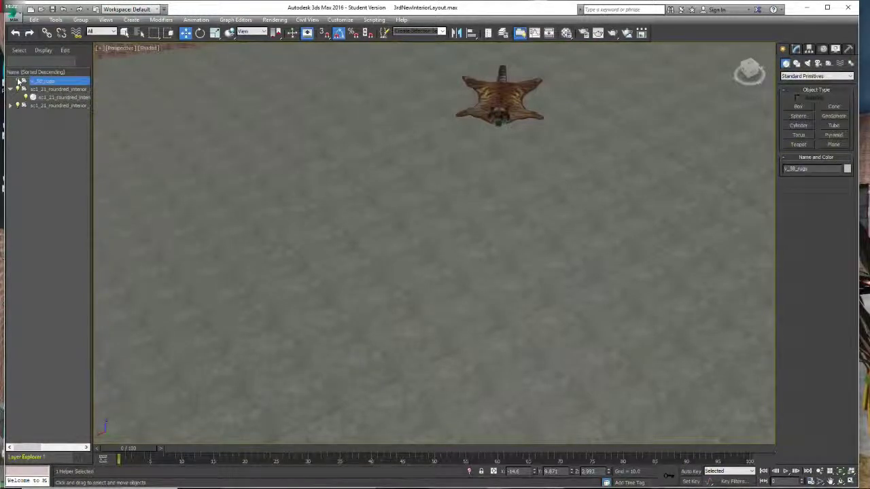
{"action": "right_click", "coordinate": [41, 83]}
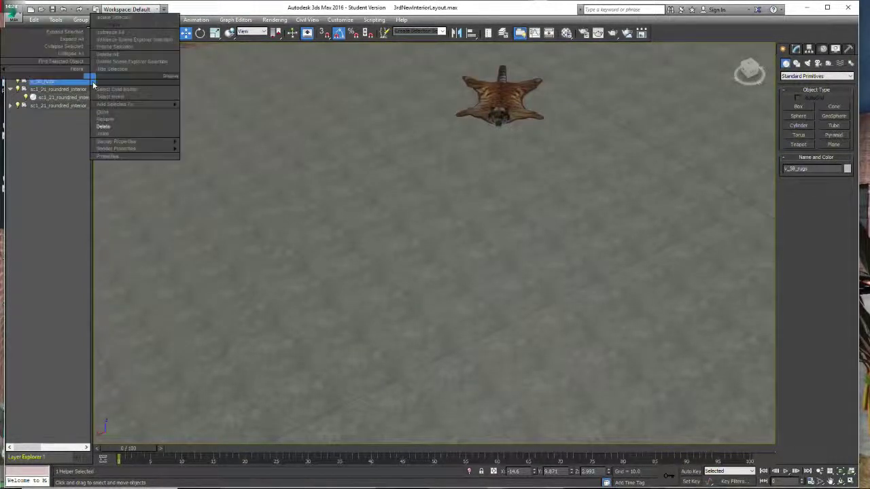
{"action": "left_click", "coordinate": [109, 125]}
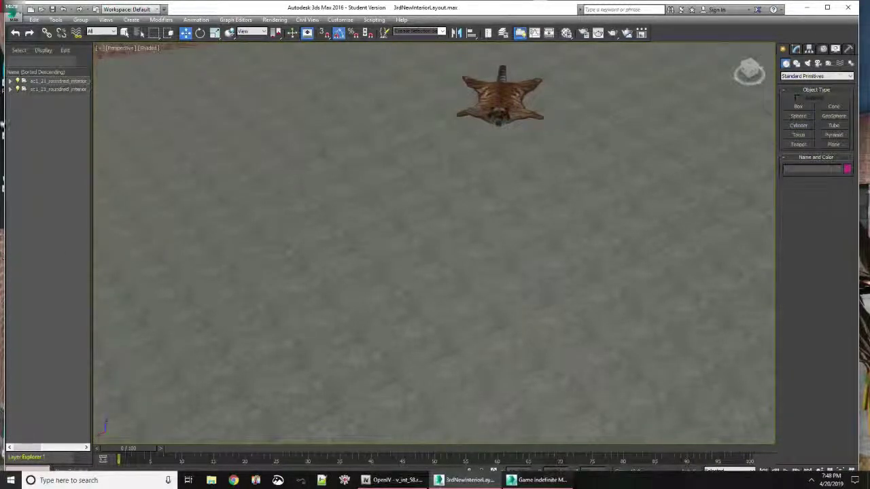
Start a GTA V export from Game Indefinite Modding Suite Evo with the "files for GIMS" folder as destination
{"action": "left_click", "coordinate": [11, 81]}
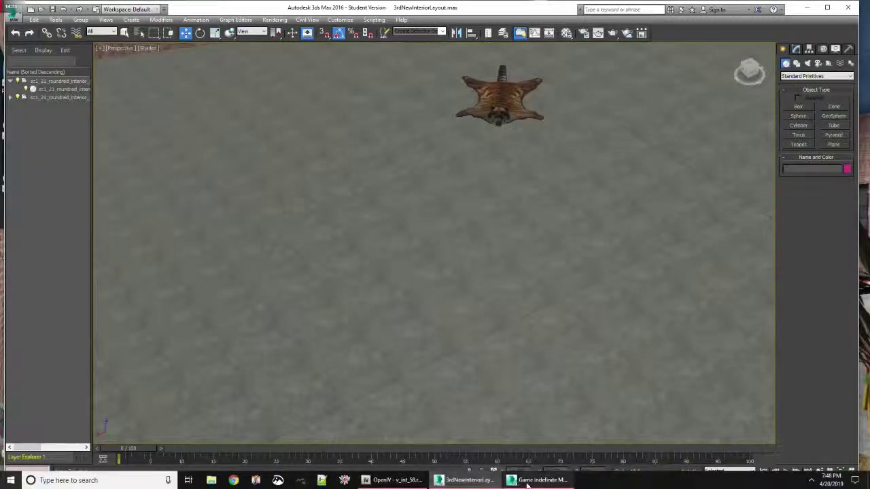
{"action": "left_click", "coordinate": [533, 482]}
{"action": "left_click", "coordinate": [80, 180]}
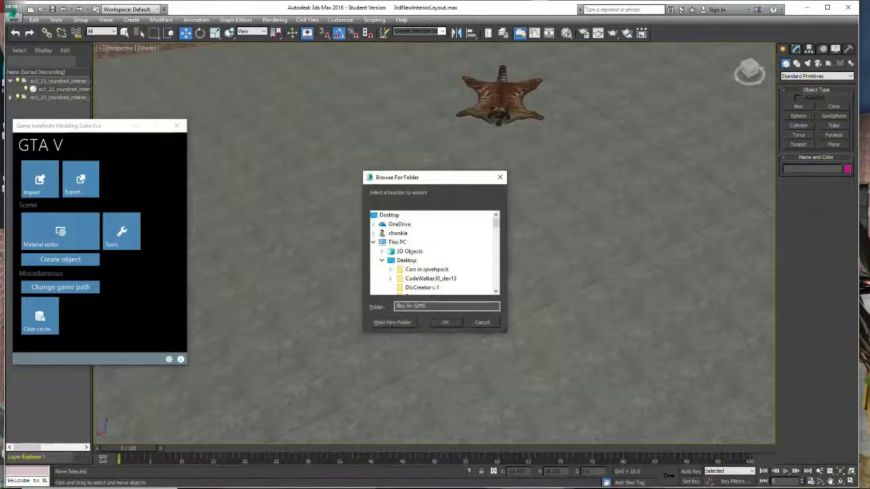
{"action": "left_click", "coordinate": [444, 323]}
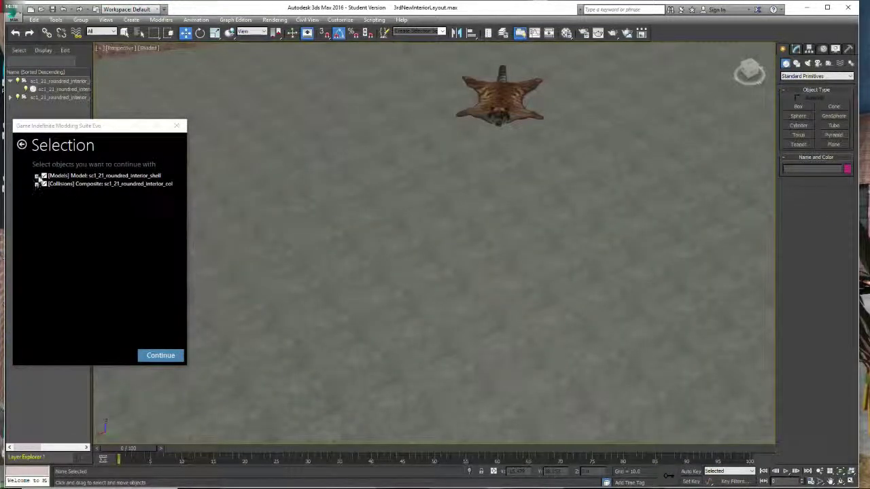
Exclude the sc1_21_roundred_interior_col collision composite and export only the sc1_21_roundred_interior_shell model with its game mesh
{"action": "left_click", "coordinate": [37, 185]}
{"action": "left_click", "coordinate": [36, 184]}
{"action": "left_click", "coordinate": [37, 184]}
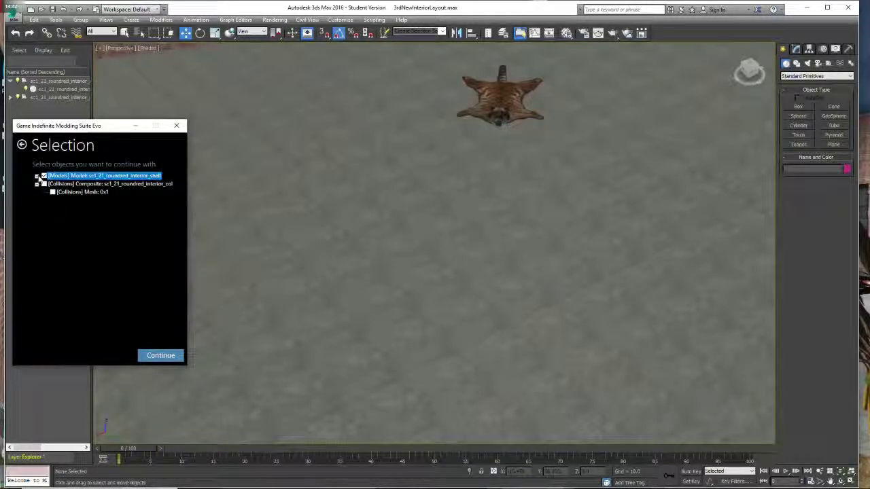
{"action": "left_click", "coordinate": [37, 176]}
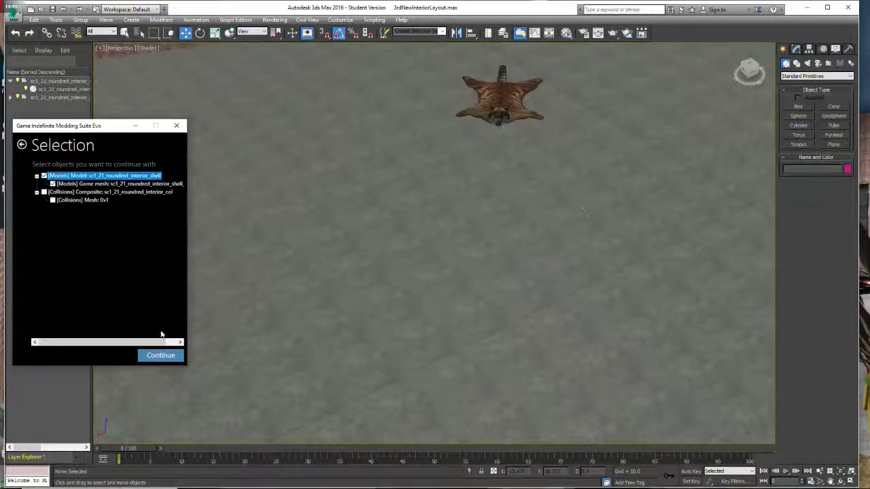
{"action": "left_click", "coordinate": [162, 355]}
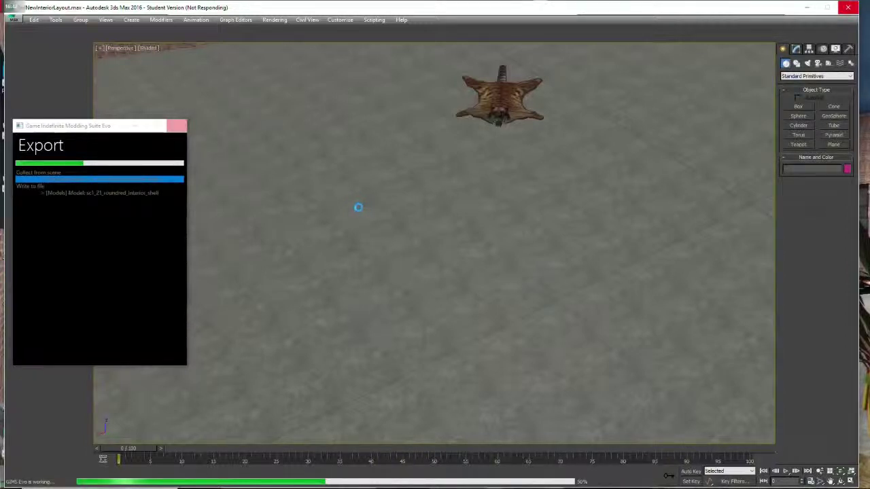
{"action": "left_click", "coordinate": [93, 129]}
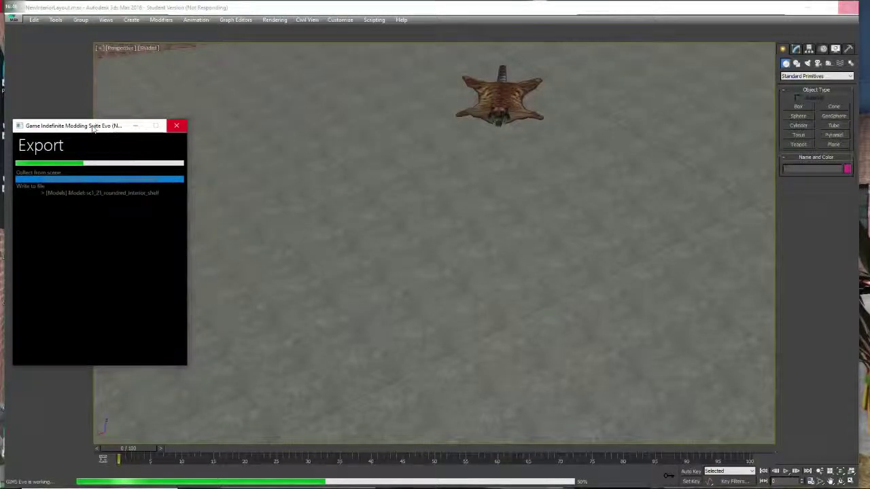
{"action": "left_click_drag", "start_coordinate": [94, 129], "coordinate": [113, 162]}
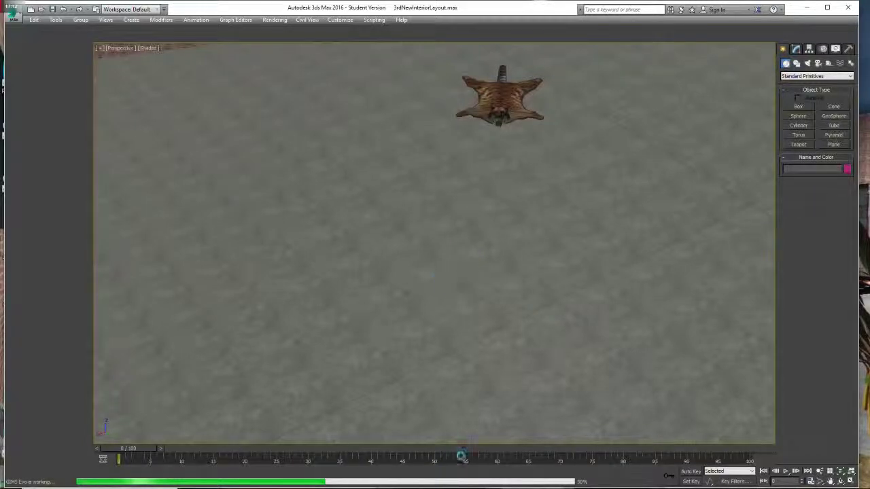
{"action": "mouse_move", "coordinate": [465, 482]}
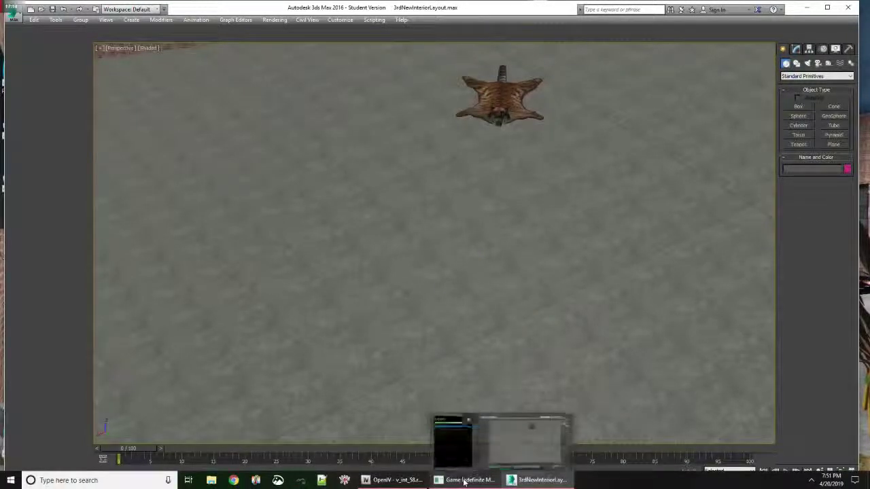
{"action": "mouse_move", "coordinate": [452, 442]}
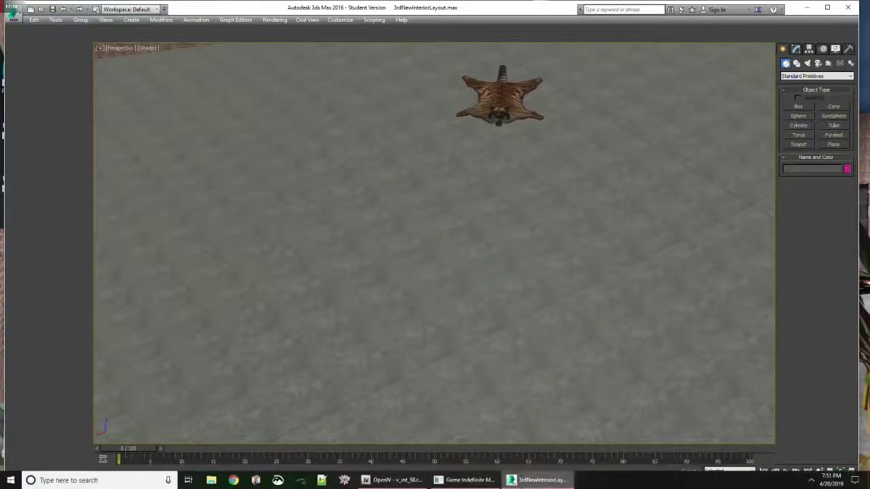
{"action": "left_click", "coordinate": [469, 481]}
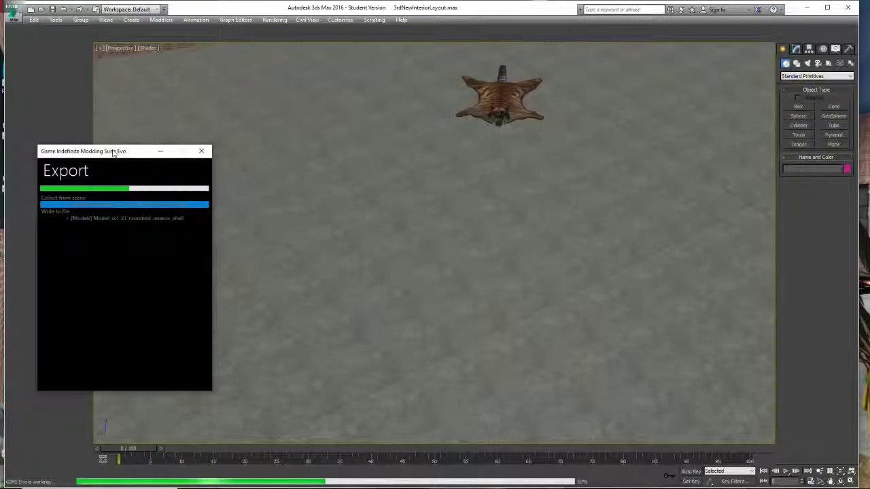
{"action": "left_click_drag", "start_coordinate": [179, 166], "coordinate": [236, 180]}
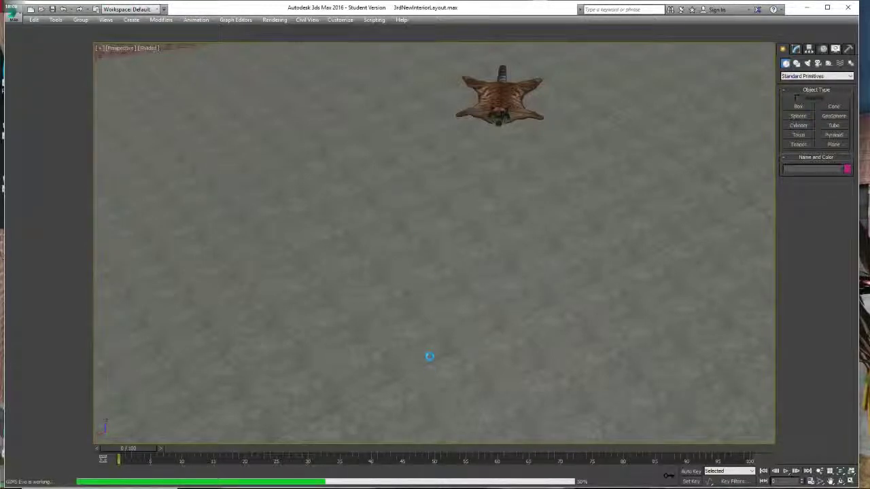
{"action": "mouse_move", "coordinate": [460, 484]}
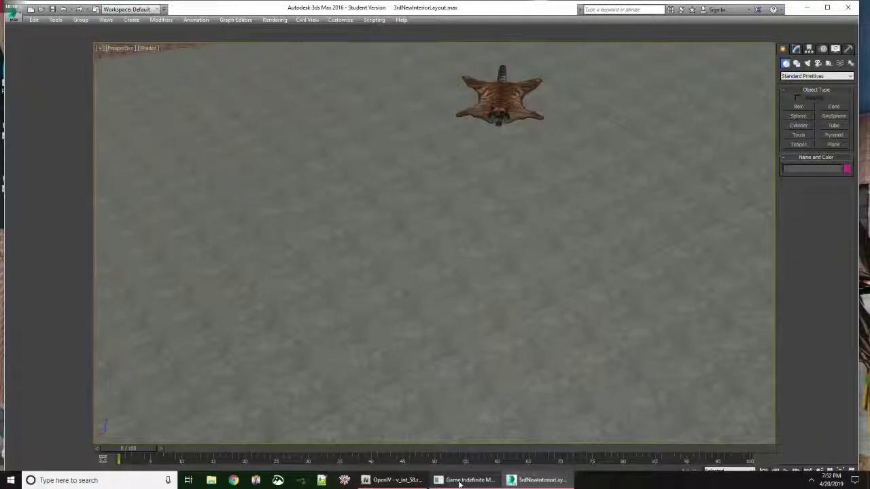
{"action": "mouse_move", "coordinate": [458, 452]}
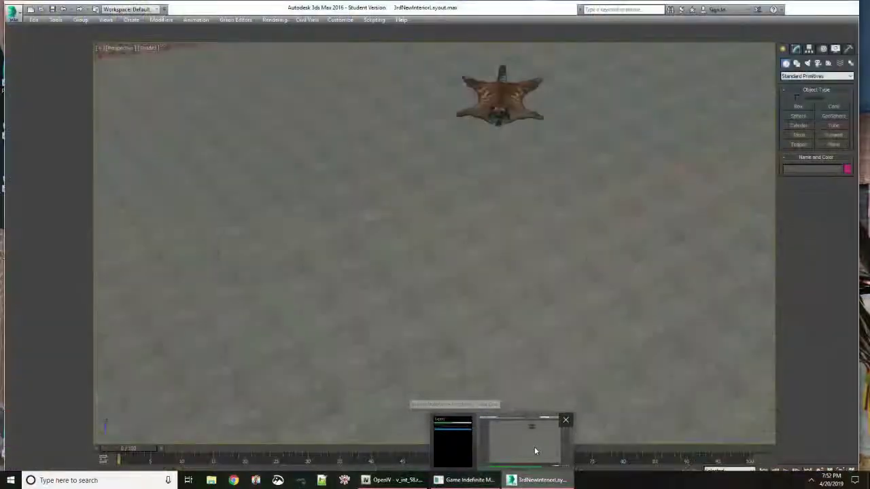
{"action": "left_click", "coordinate": [535, 447]}
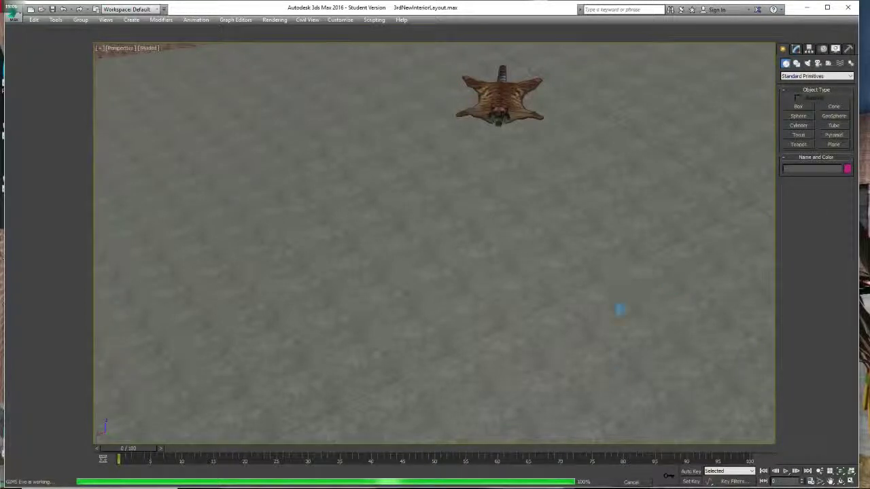
{"action": "mouse_move", "coordinate": [489, 486]}
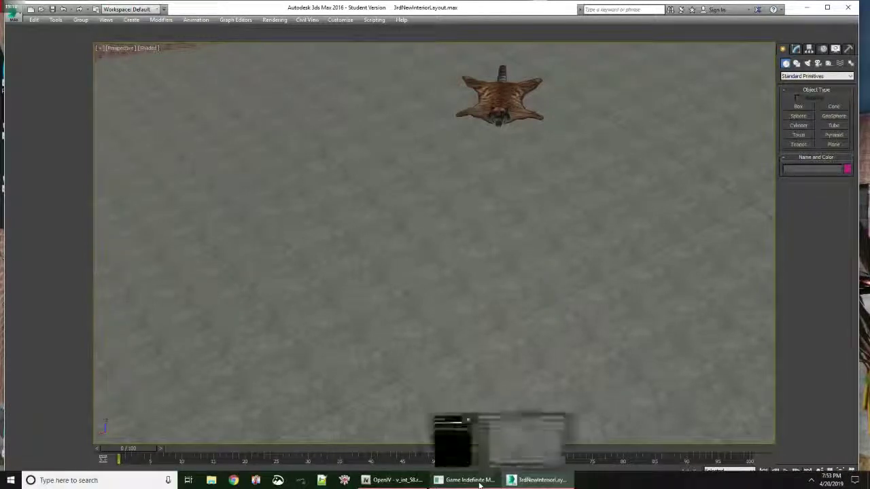
{"action": "left_click", "coordinate": [450, 451]}
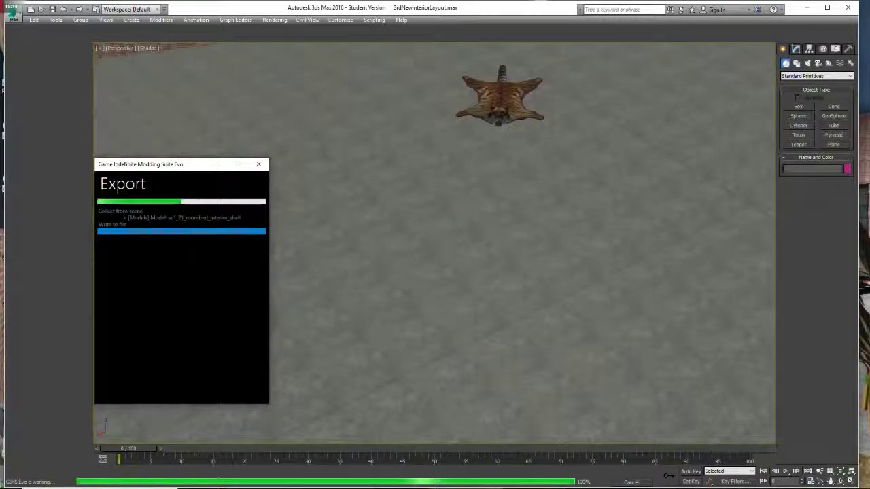
{"action": "left_click", "coordinate": [169, 164]}
{"action": "left_click_drag", "start_coordinate": [167, 165], "coordinate": [156, 136]}
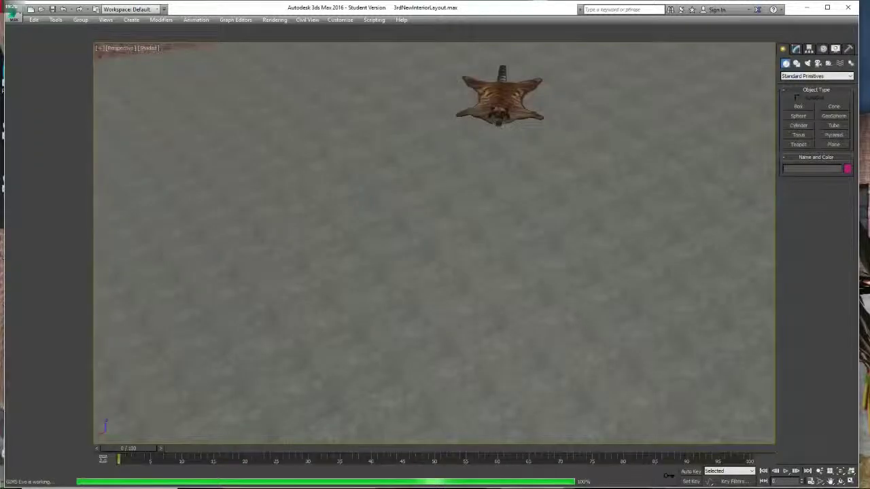
{"action": "left_click", "coordinate": [467, 480]}
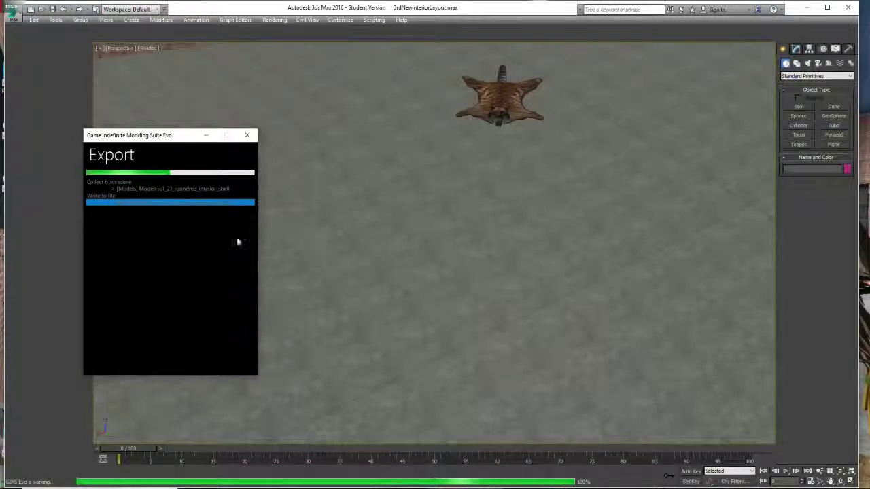
{"action": "left_click", "coordinate": [178, 136]}
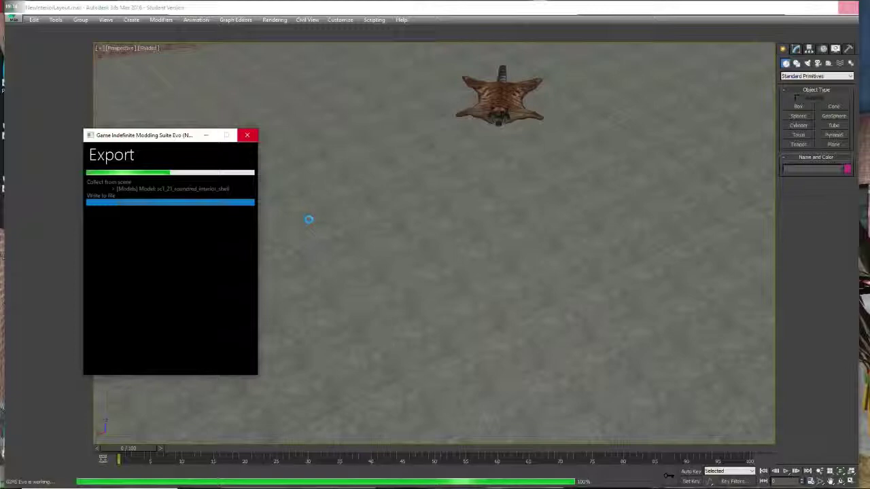
{"action": "mouse_move", "coordinate": [484, 487]}
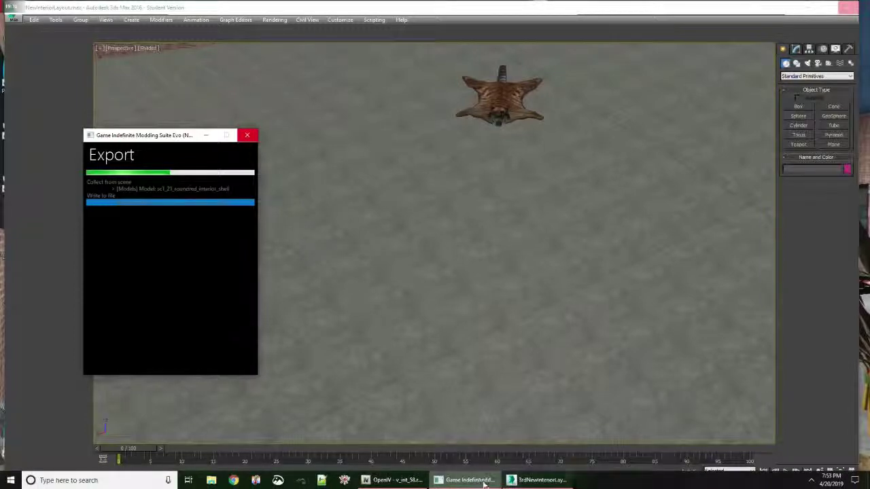
{"action": "mouse_move", "coordinate": [446, 440]}
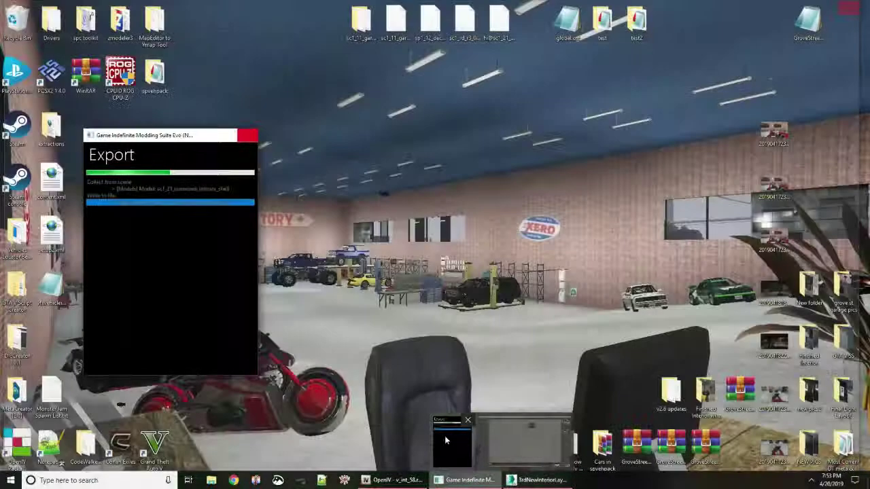